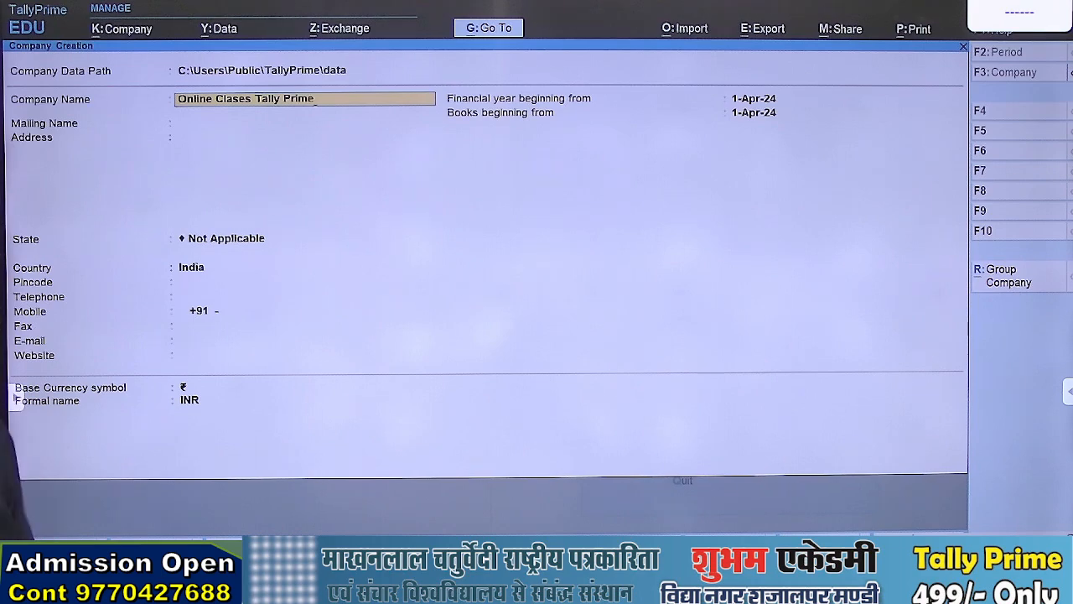
Step: Keep the company name as mailing name, leave the address blank, and set the company's state to Madhya Pradesh
{"action": "key", "text": "Return"}
{"action": "key", "text": "Return"}
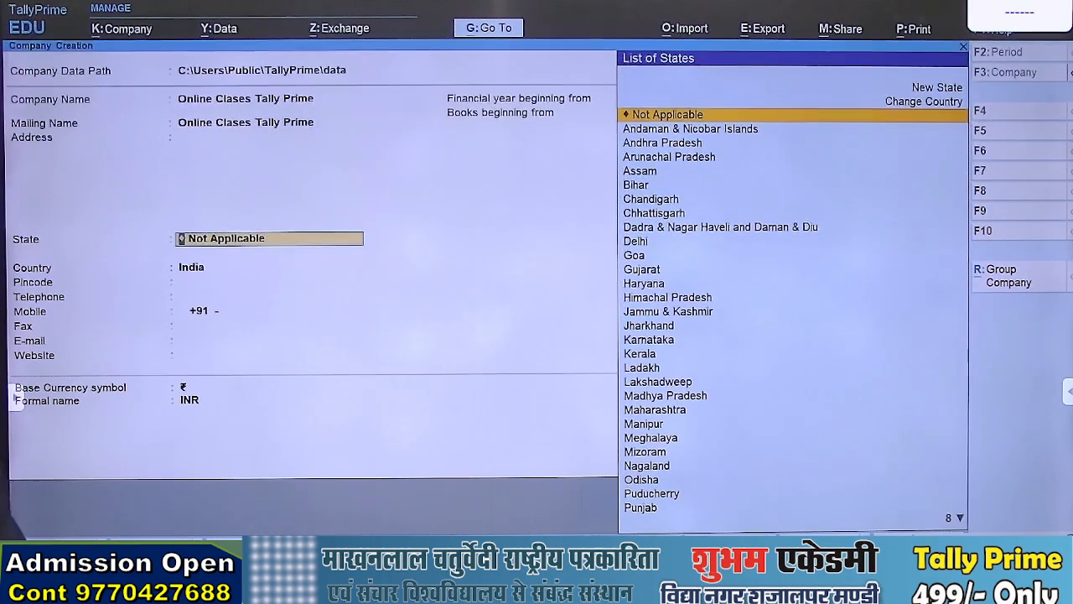
{"action": "type", "text": "Ma"}
{"action": "key", "text": "Down"}
{"action": "key", "text": "Down"}
{"action": "key", "text": "Down"}
{"action": "key", "text": "Down"}
{"action": "key", "text": "Return"}
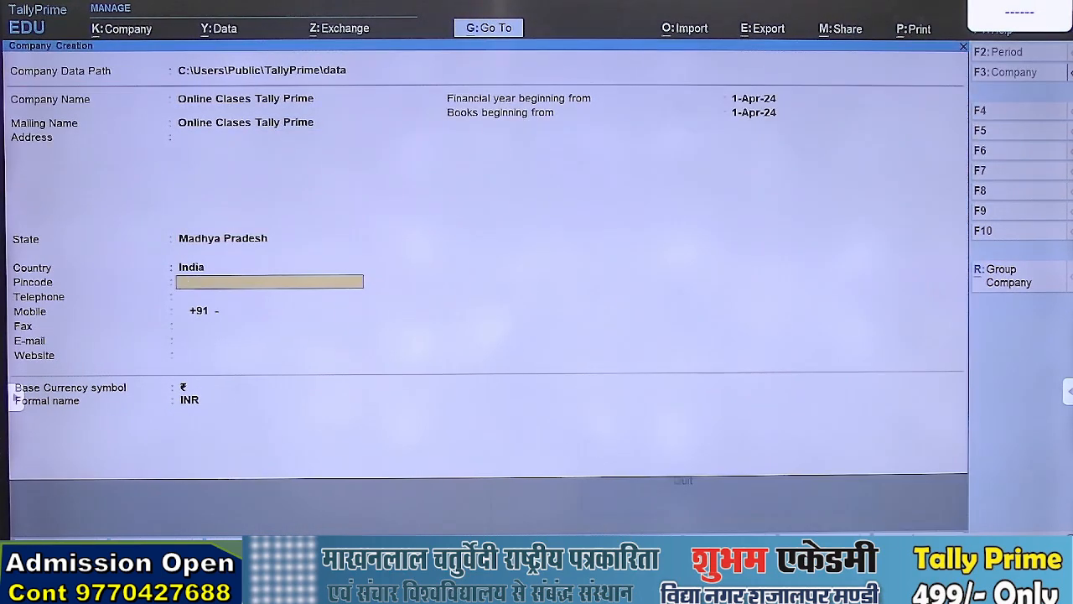
Step: Leave the remaining contact fields blank, save the new company, and accept its default features
{"action": "key", "text": "Return"}
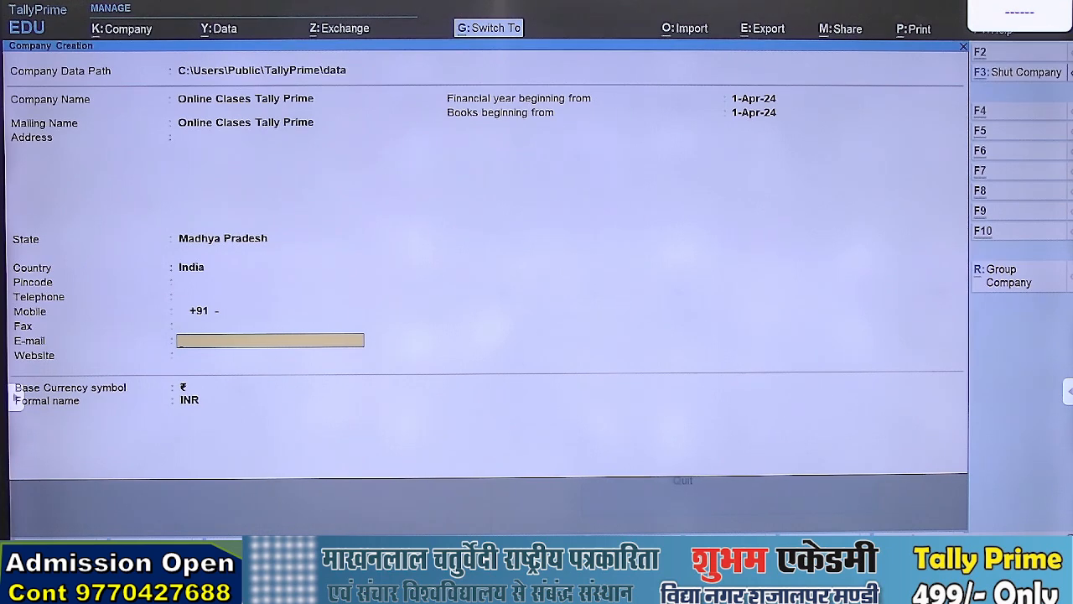
{"action": "key", "text": "ctrl+a"}
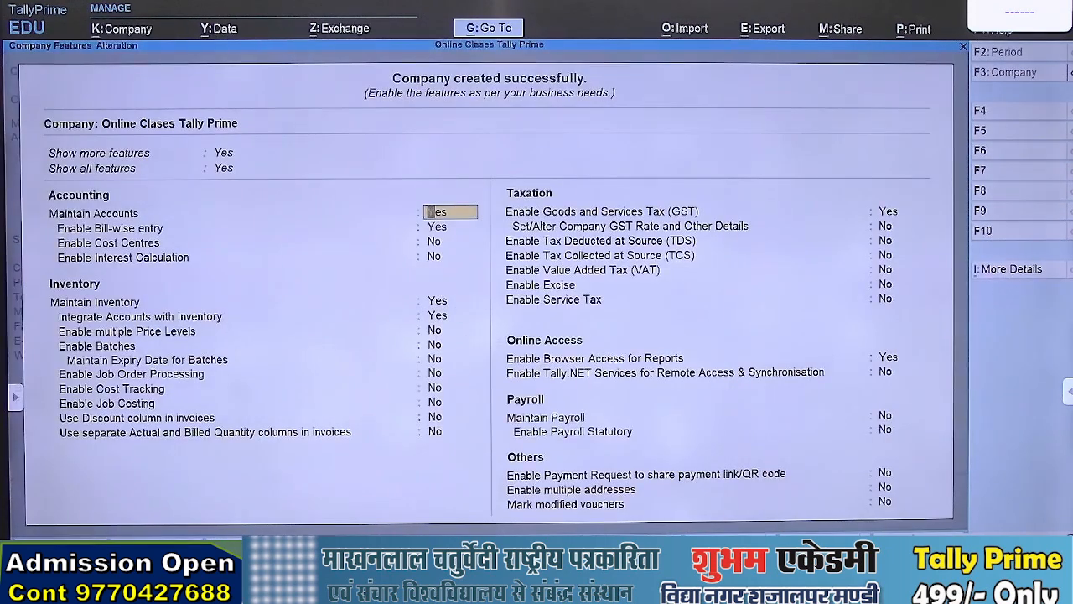
{"action": "key", "text": "ctrl+a"}
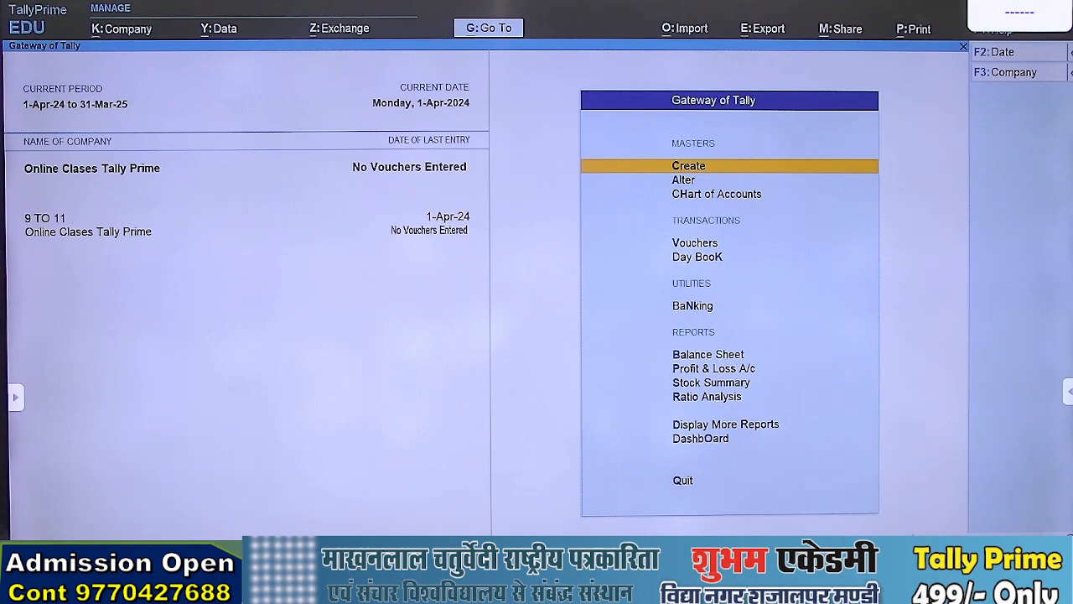
Step: From a receipt voucher's credit line, create a ledger named Capital Ac under the Capital Account group
{"action": "key", "text": "v"}
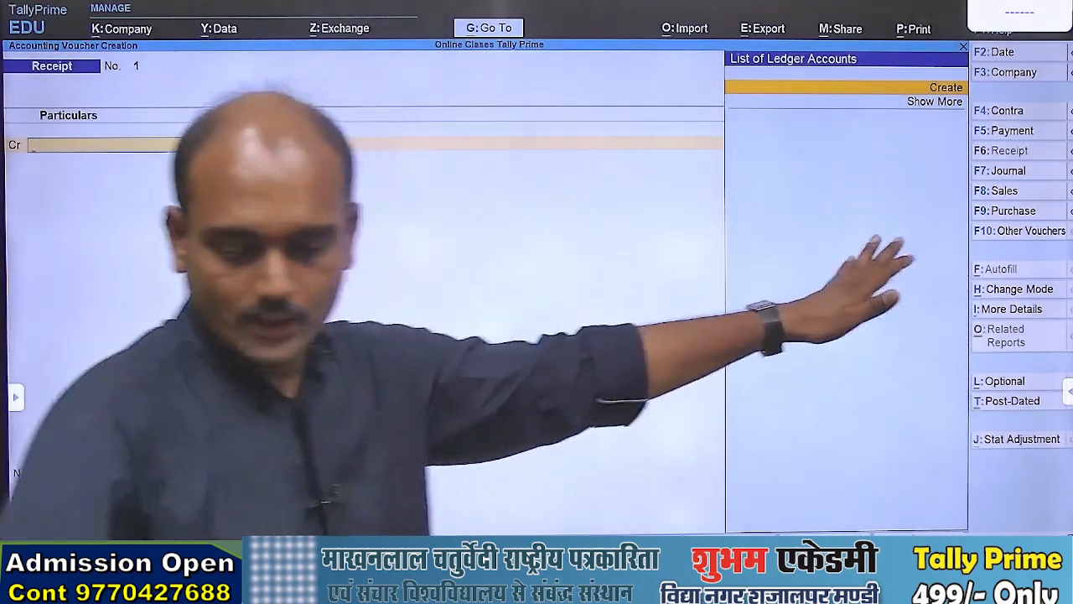
{"action": "key", "text": "Down"}
{"action": "key", "text": "Return"}
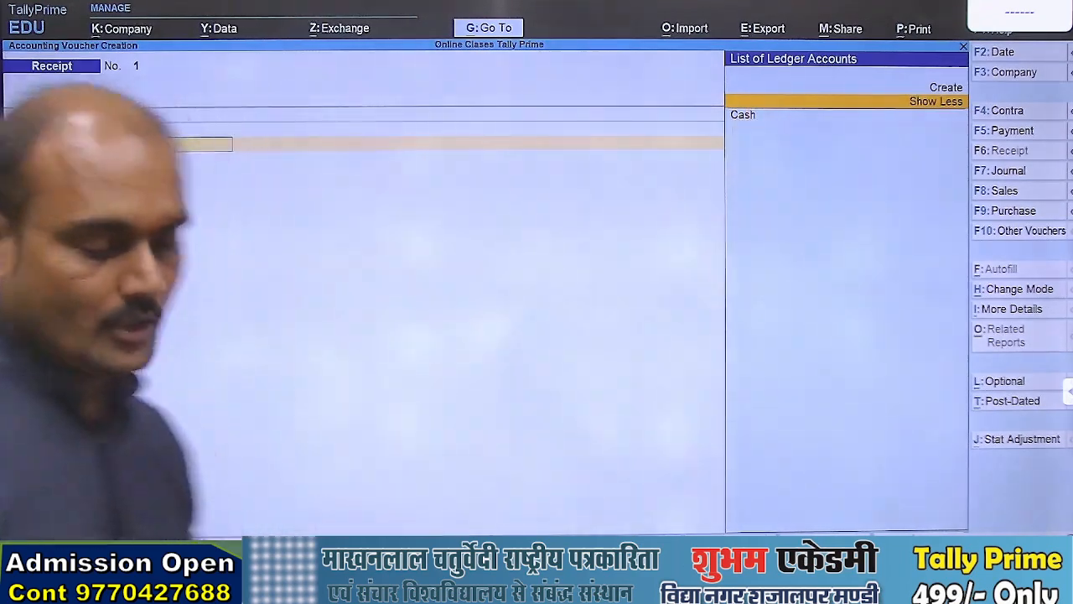
{"action": "key", "text": "Up"}
{"action": "key", "text": "Return"}
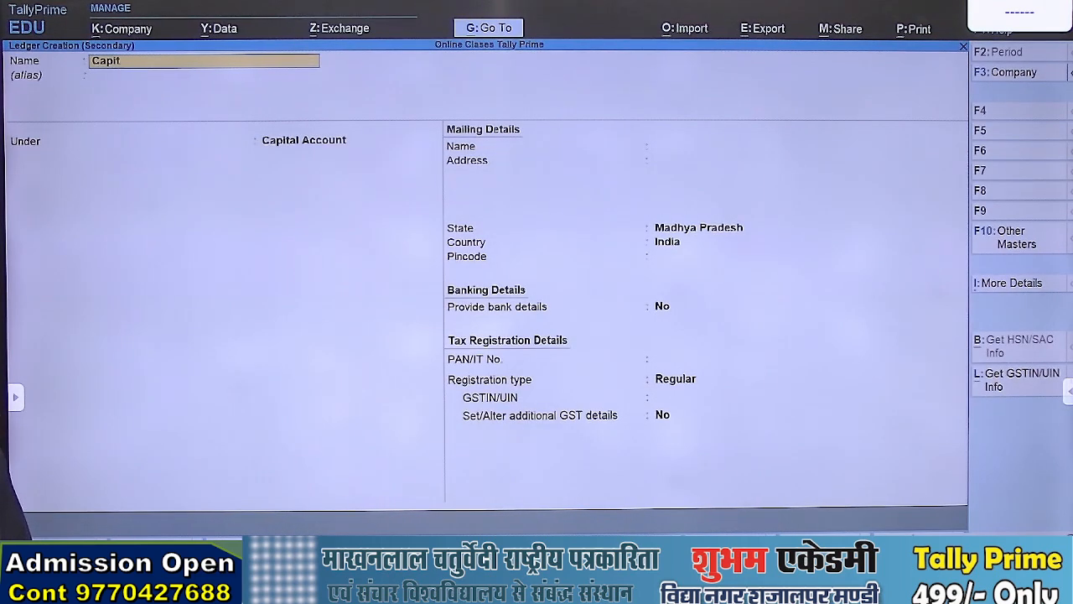
{"action": "key", "text": "Return"}
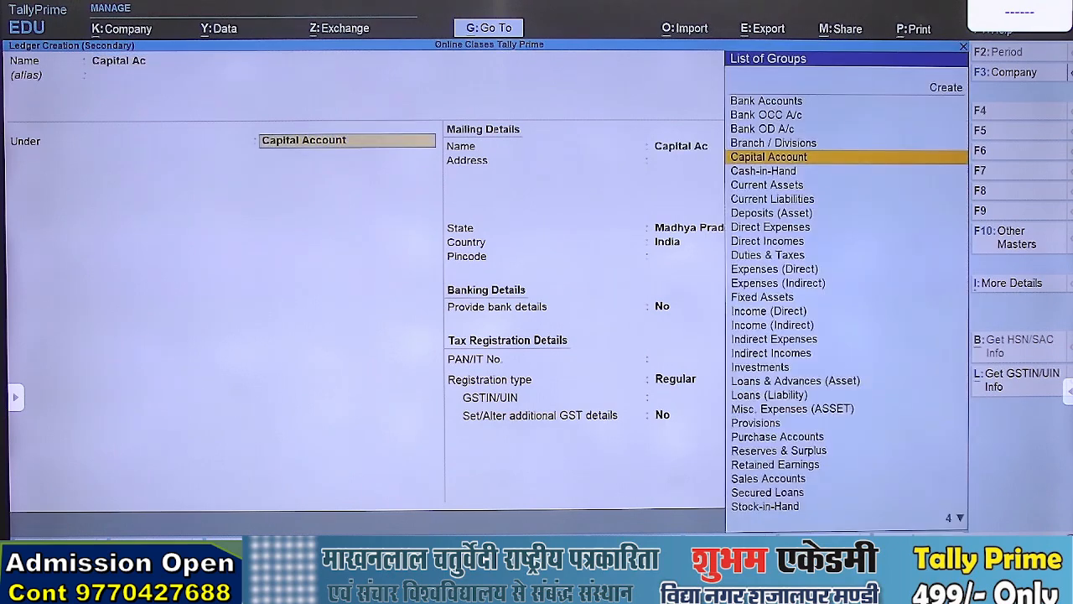
{"action": "key", "text": "Return"}
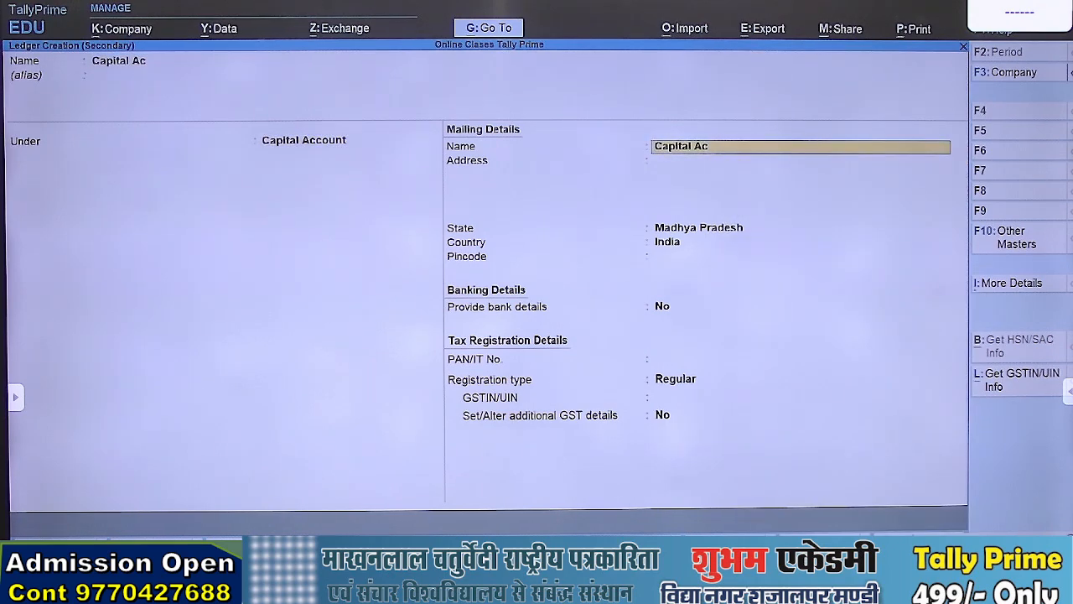
{"action": "key", "text": "ctrl+a"}
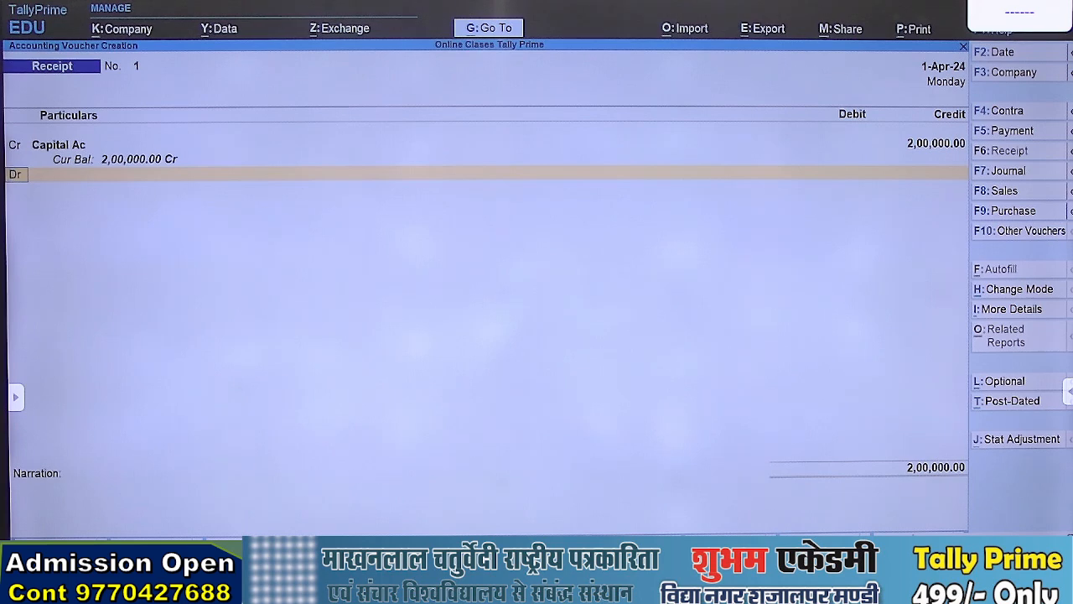
Step: Debit Cash with 2,00,000 against Capital Ac and save the receipt voucher
{"action": "key", "text": "Return"}
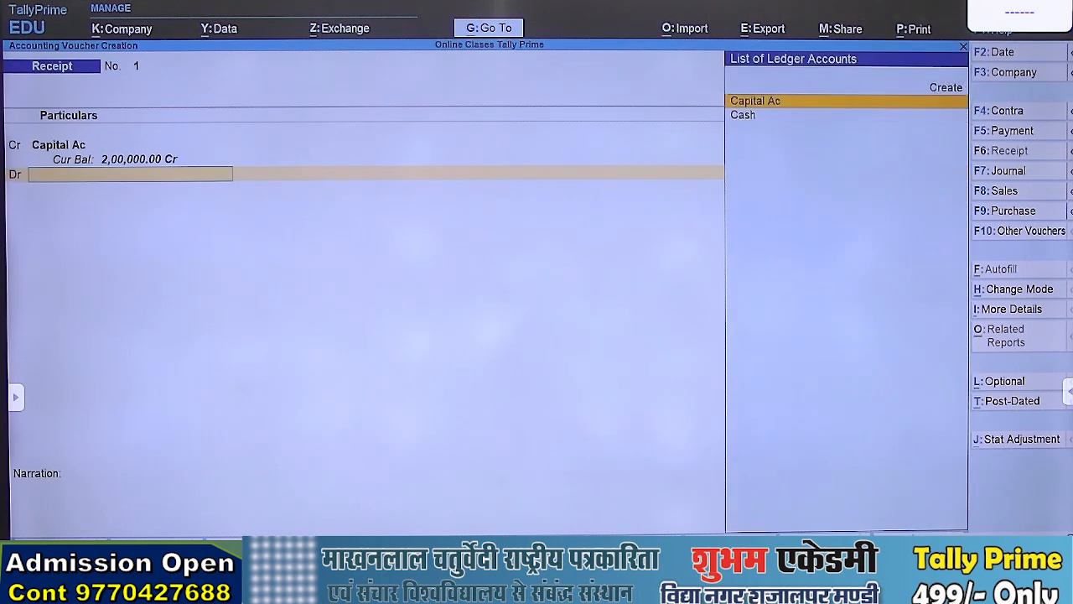
{"action": "key", "text": "Return"}
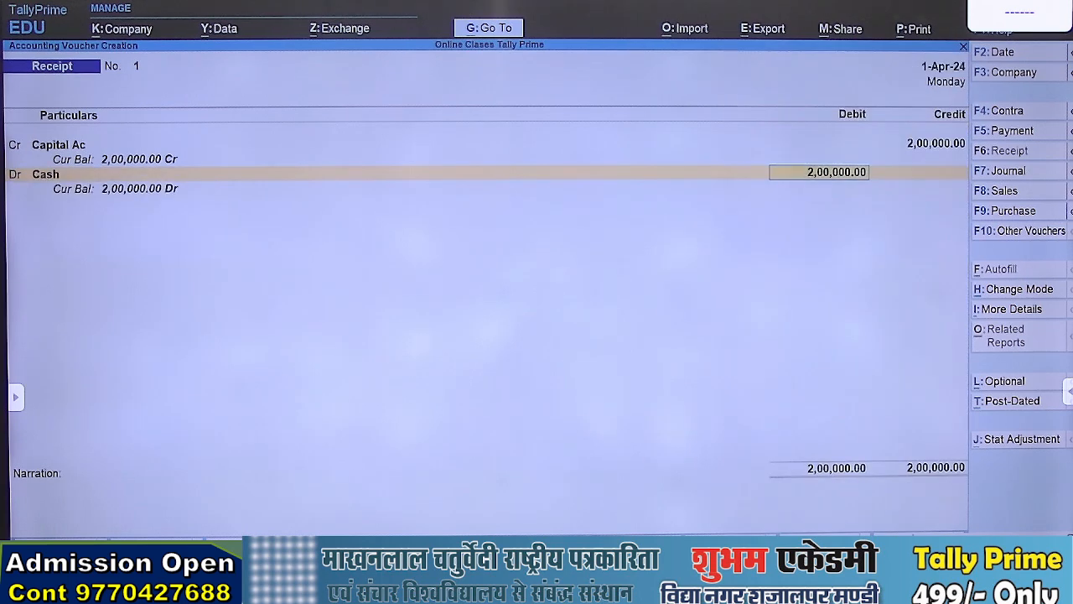
{"action": "key", "text": "ctrl+a"}
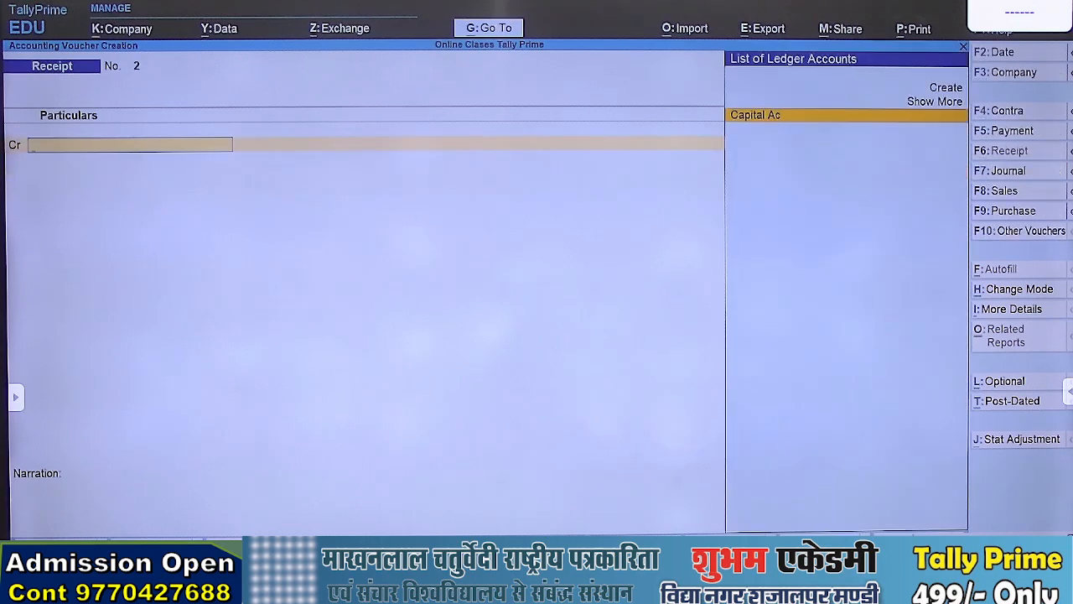
Step: Check the bank deposit in the PowerPoint transaction list and credit Cash with 50,000 in a TallyPrime contra voucher
{"action": "key", "text": "alt+Tab"}
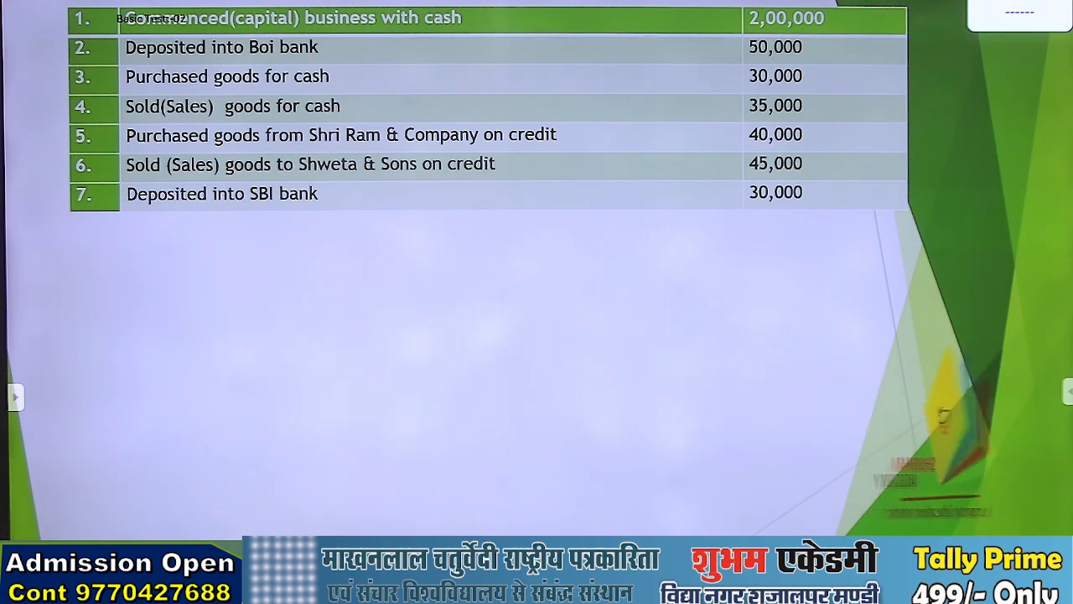
{"action": "key", "text": "alt+Tab"}
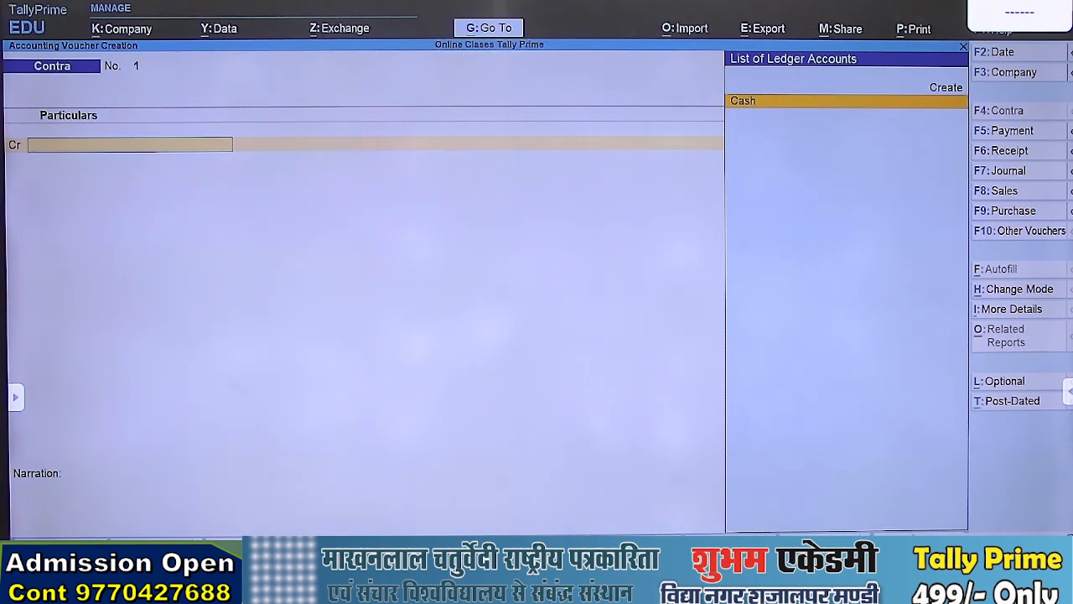
{"action": "key", "text": "Return"}
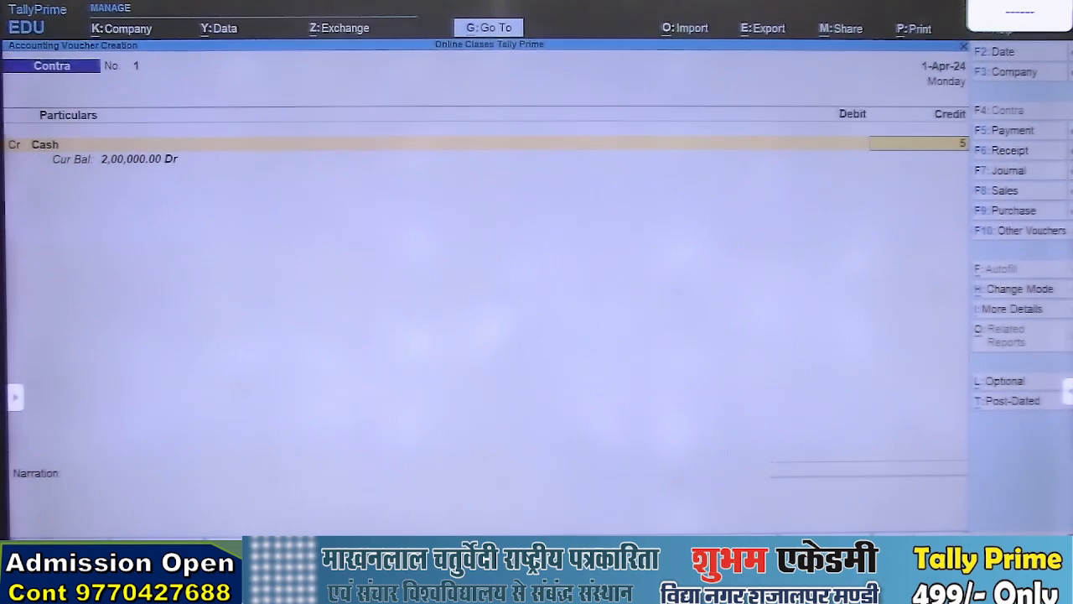
{"action": "type", "text": "500"}
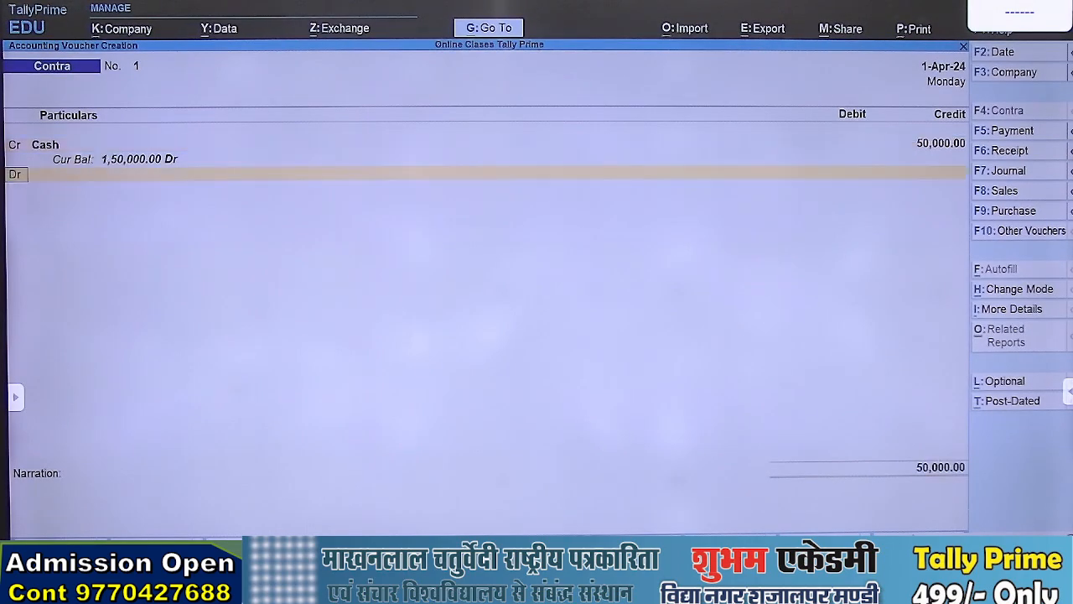
{"action": "key", "text": "Return"}
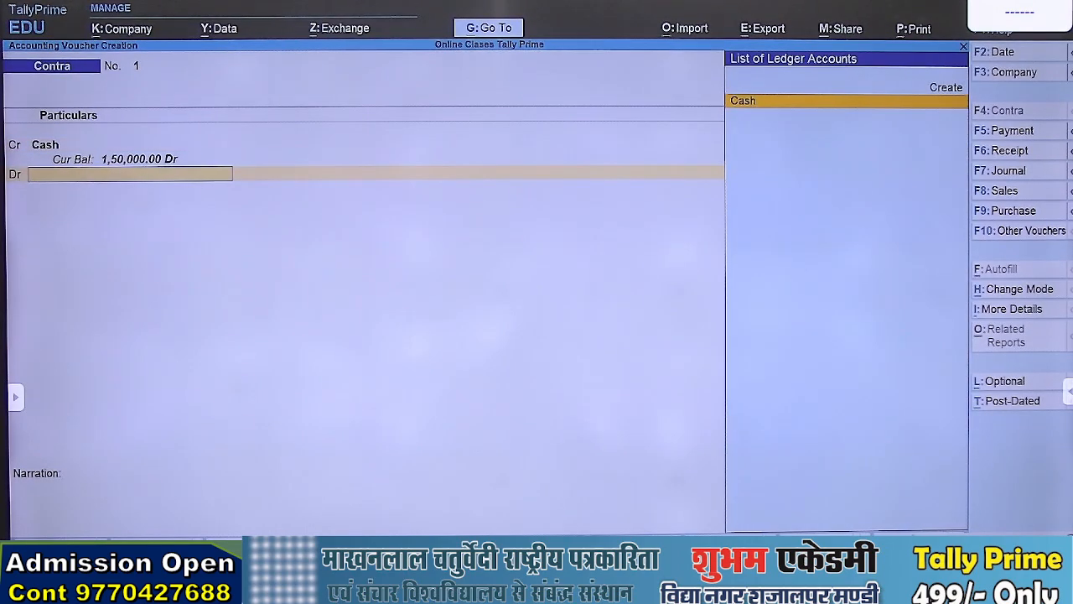
Step: Create a ledger named BOI BANK Ac under Bank Accounts for the debit line and save the contra voucher
{"action": "key", "text": "alt+c"}
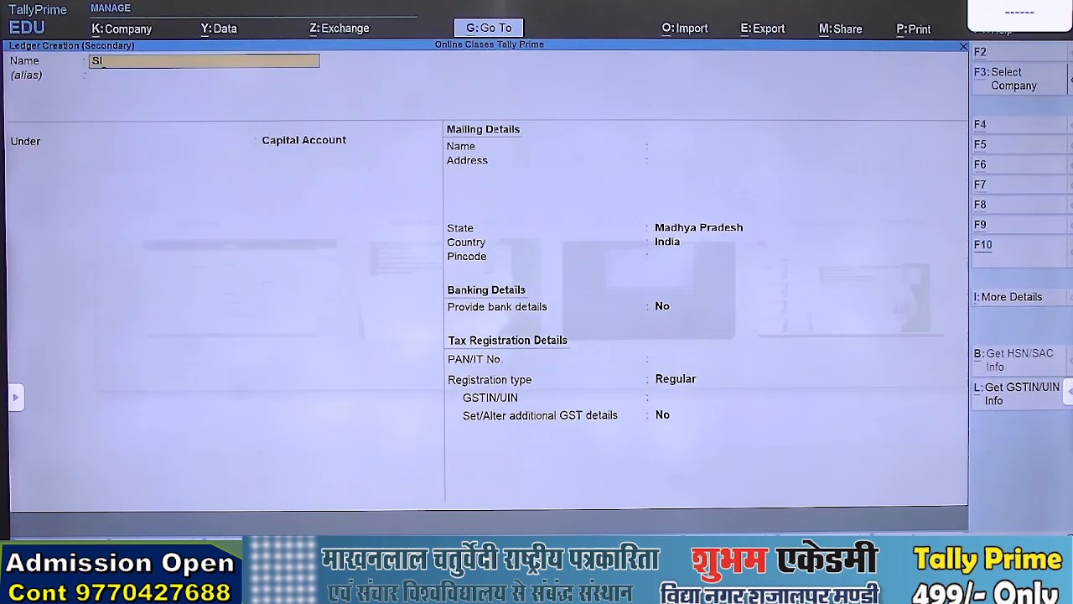
{"action": "key", "text": "alt+Tab"}
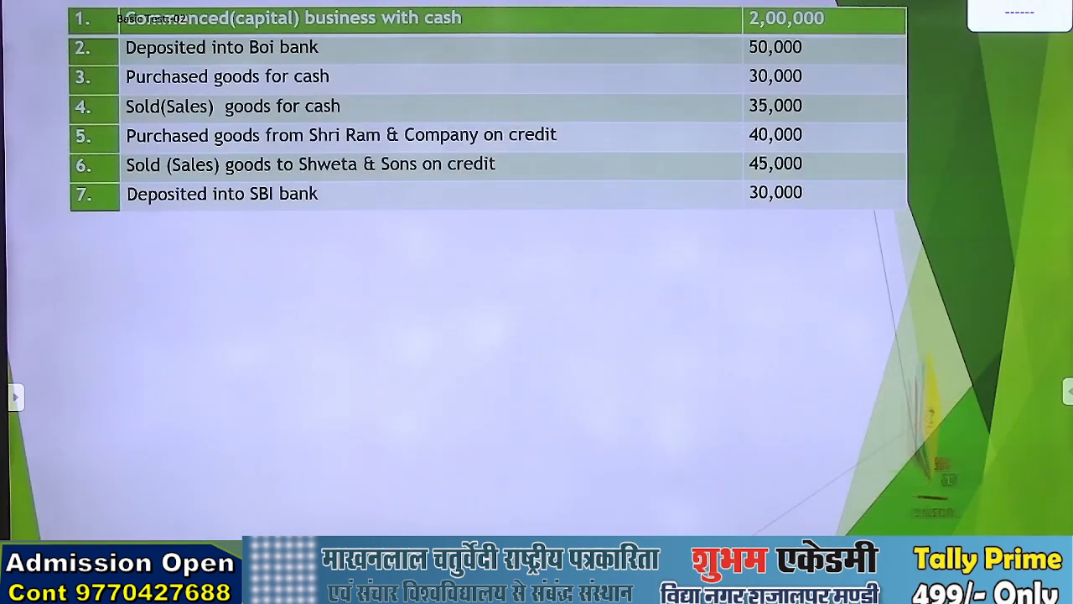
{"action": "key", "text": "alt+Tab"}
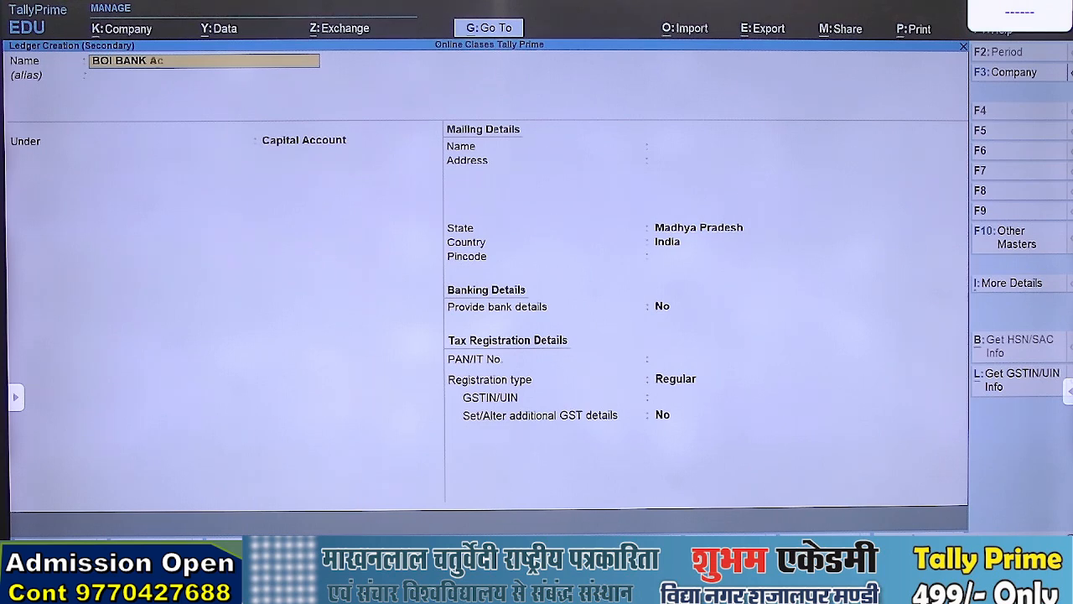
{"action": "key", "text": "Return"}
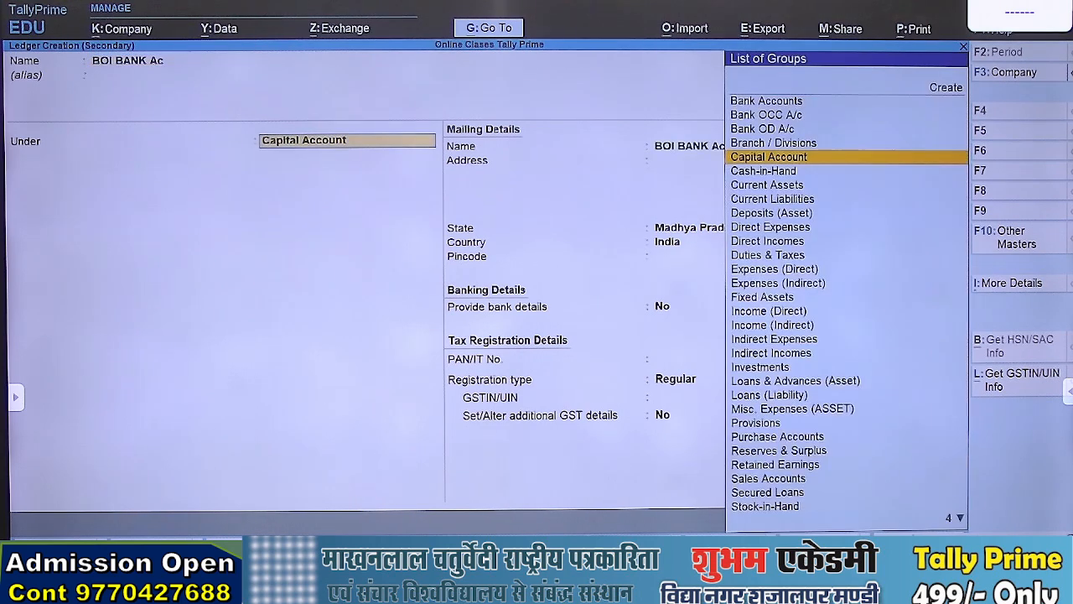
{"action": "type", "text": "Ban"}
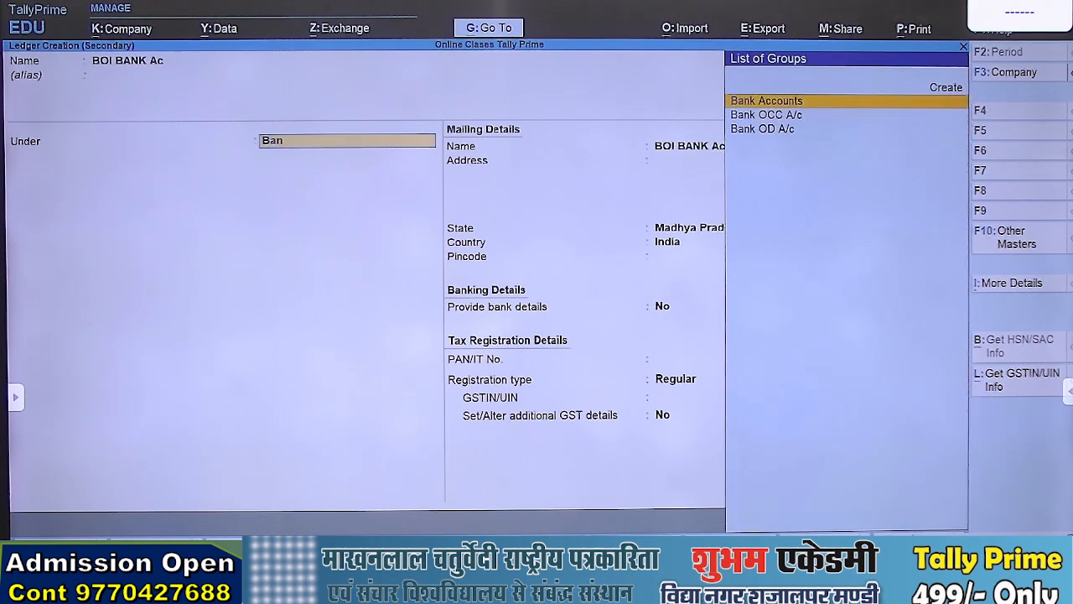
{"action": "key", "text": "Return"}
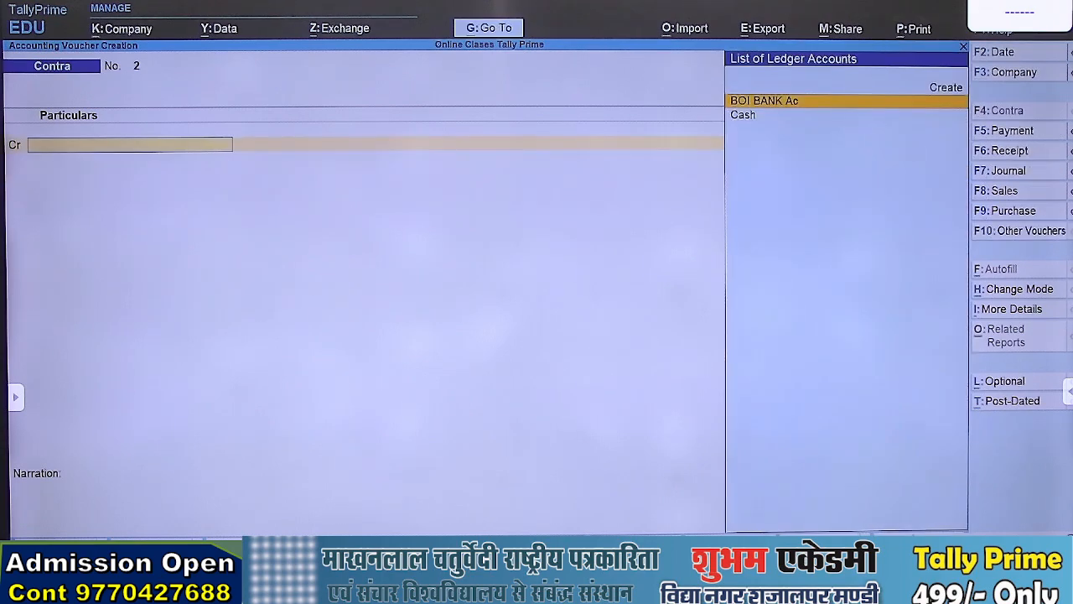
Step: Check the next transaction in the PowerPoint list, and start a TallyPrime purchase voucher in As Voucher mode
{"action": "key", "text": "alt+Tab"}
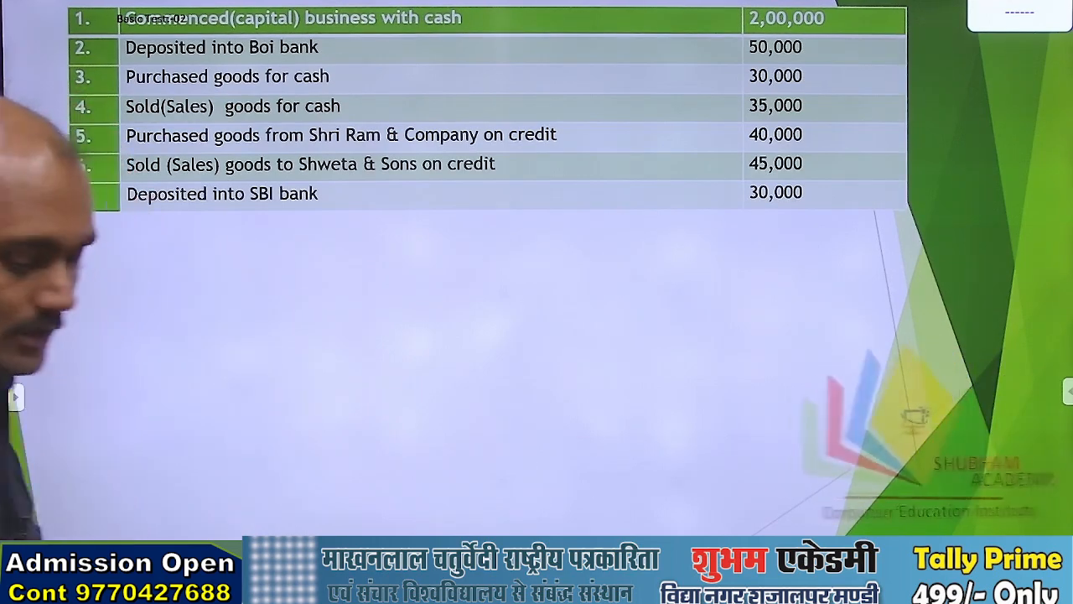
{"action": "key", "text": "alt+Tab"}
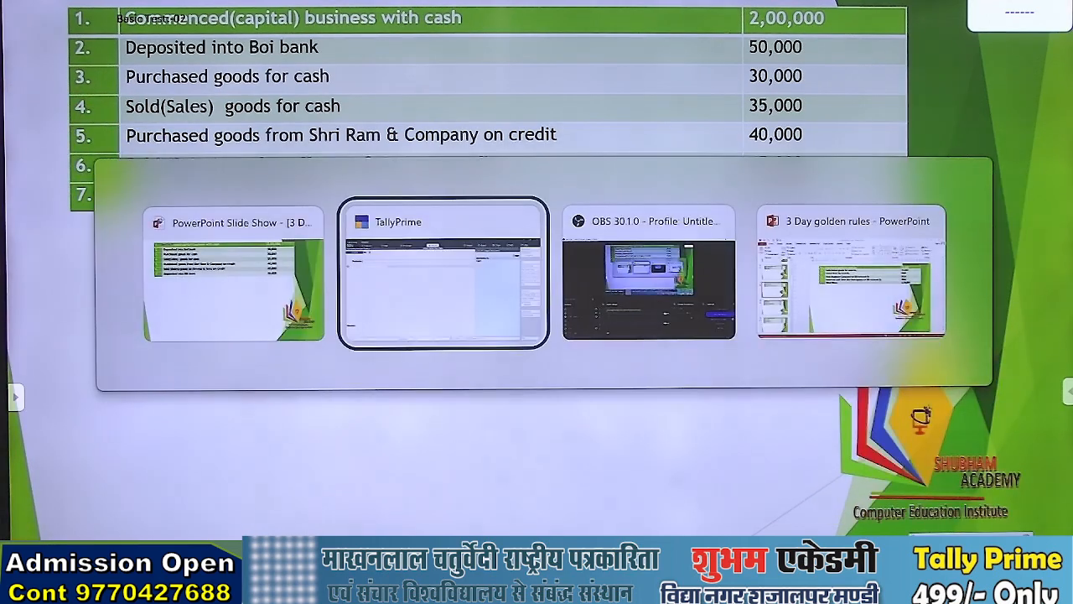
{"action": "key", "text": "F9"}
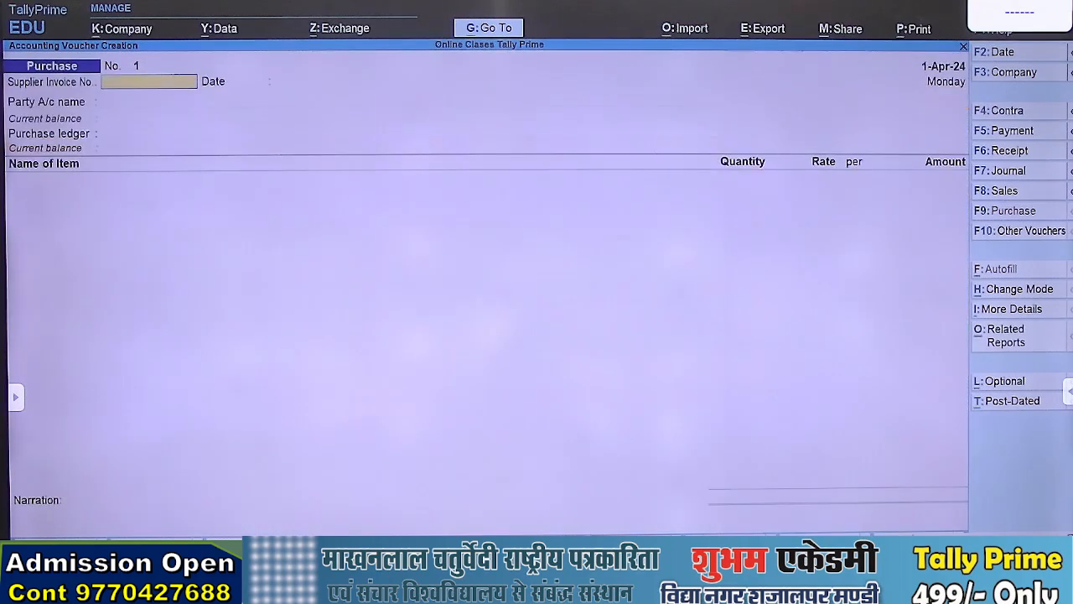
{"action": "key", "text": "ctrl"}
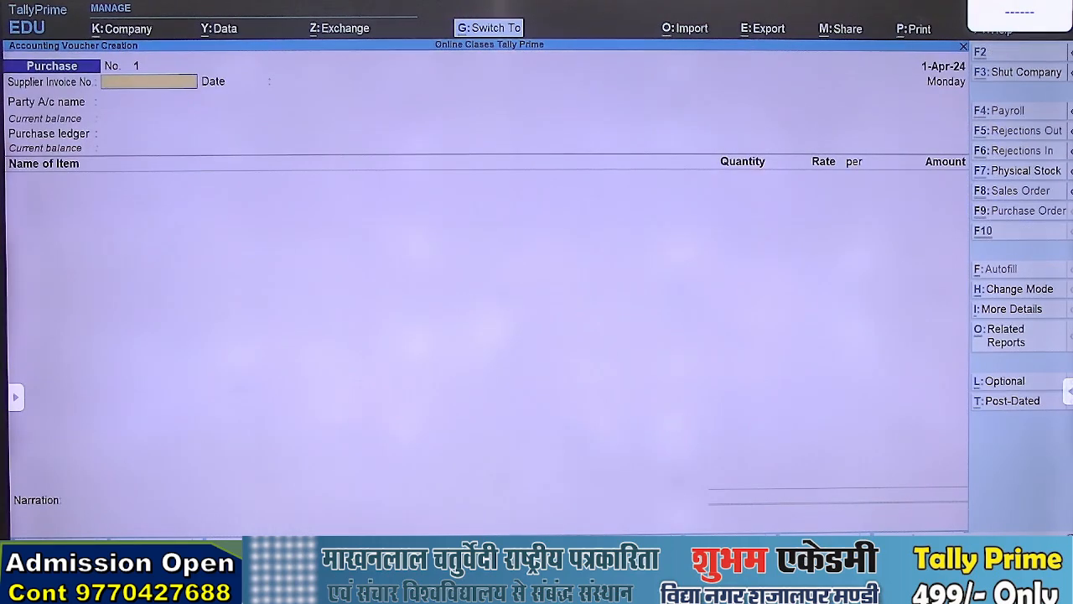
{"action": "key", "text": "ctrl+h"}
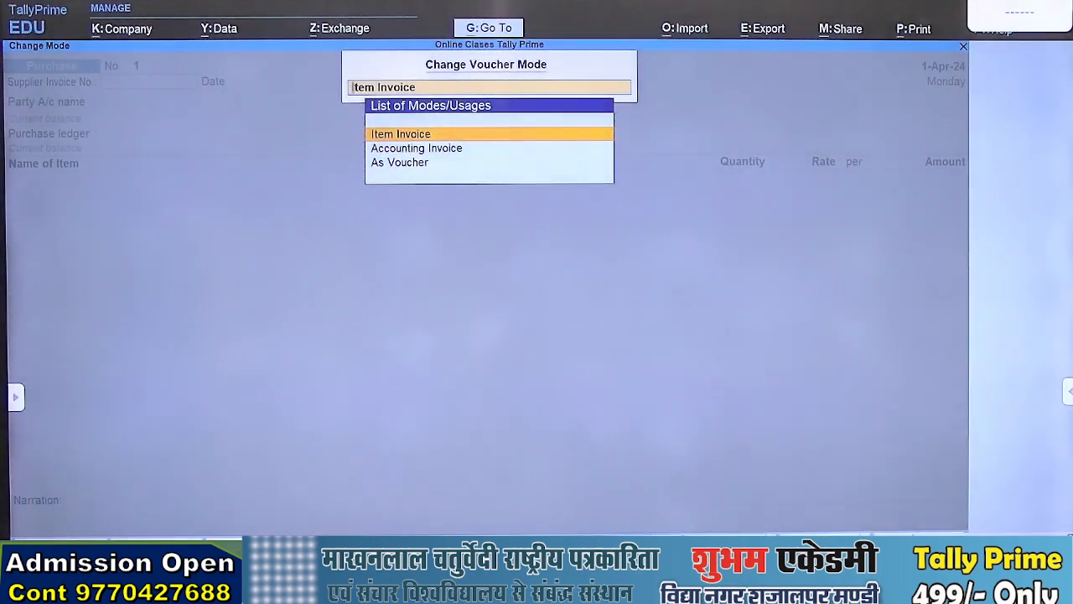
{"action": "key", "text": "Down"}
{"action": "key", "text": "Down"}
{"action": "key", "text": "Return"}
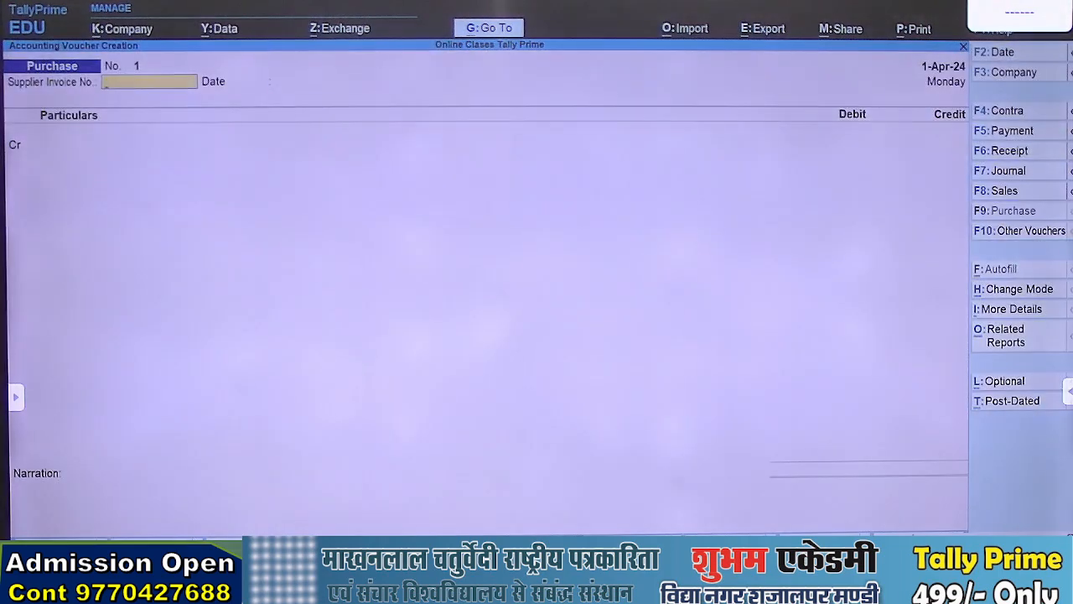
Step: Credit Cash with 30,000 in the purchase voucher, keeping the default receipt and party details and checking the amount in the PowerPoint list
{"action": "key", "text": "Return"}
{"action": "key", "text": "Return"}
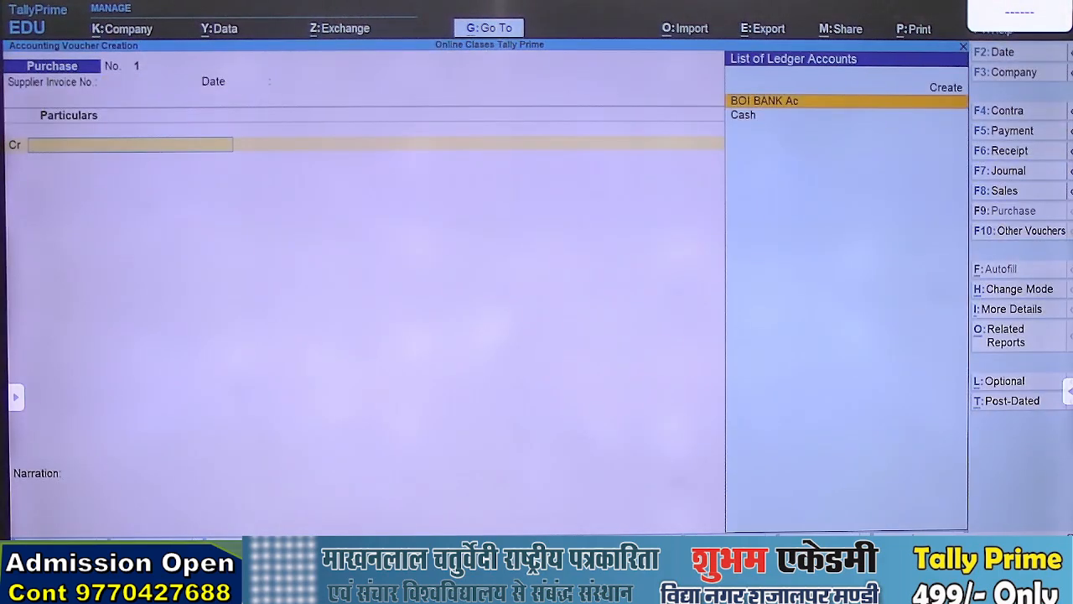
{"action": "key", "text": "Down"}
{"action": "key", "text": "Return"}
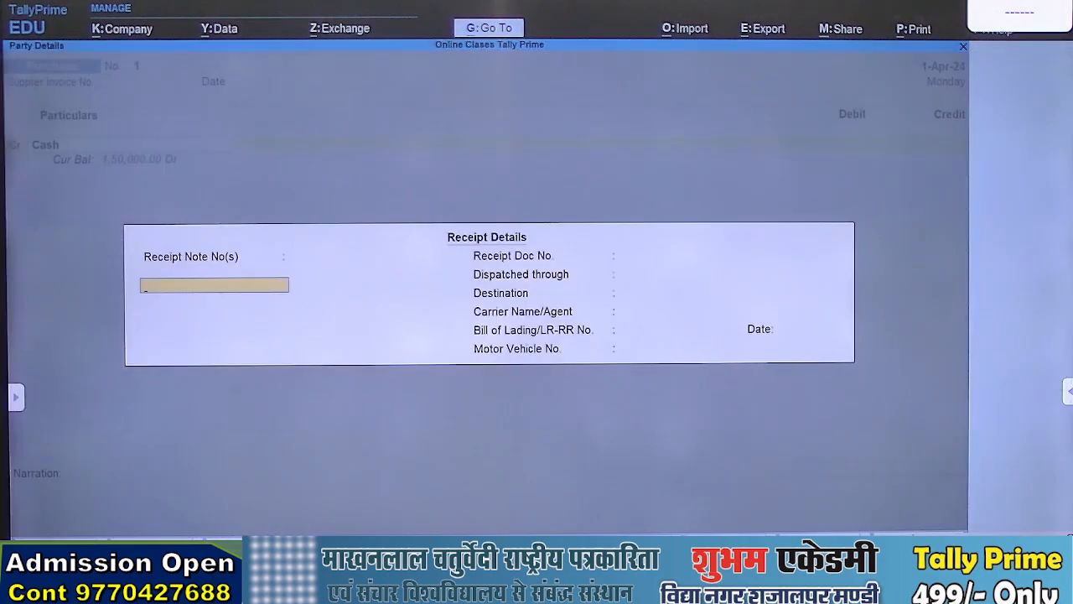
{"action": "key", "text": "ctrl+a"}
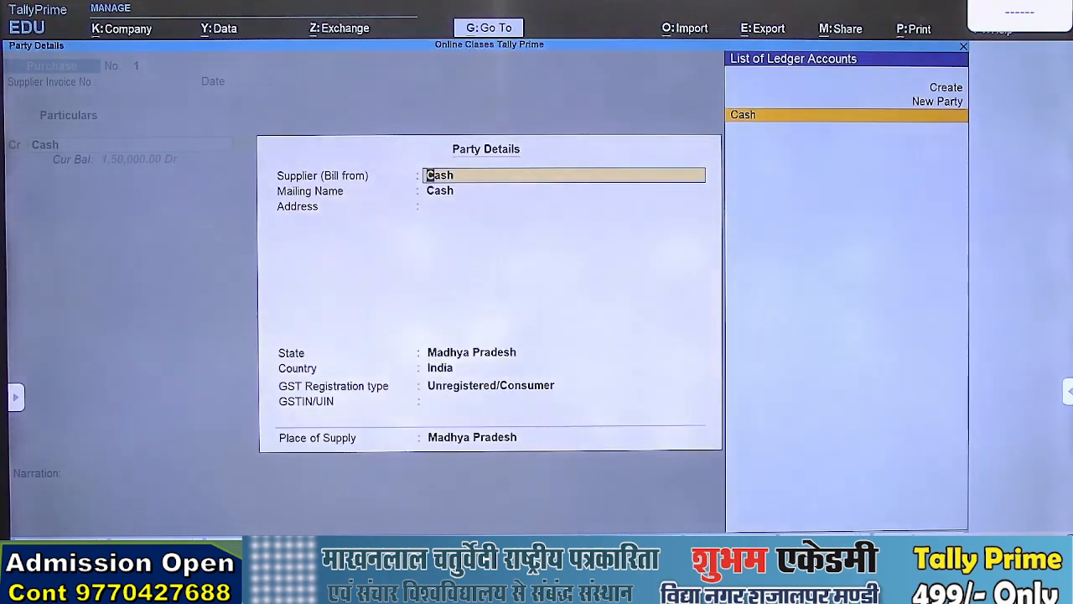
{"action": "key", "text": "ctrl+a"}
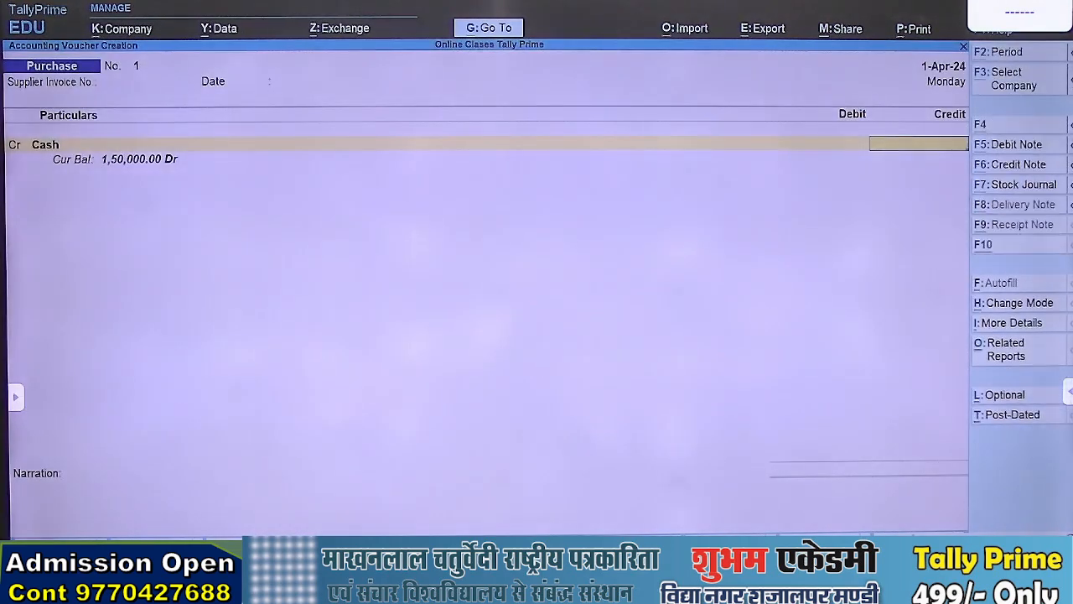
{"action": "key", "text": "alt+Tab"}
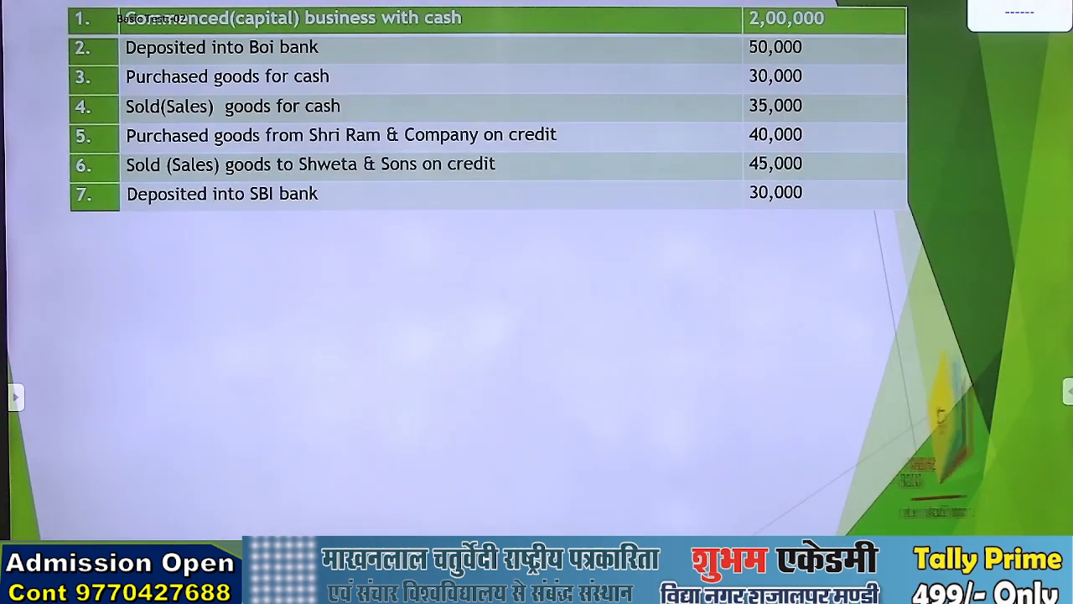
{"action": "key", "text": "alt+Tab"}
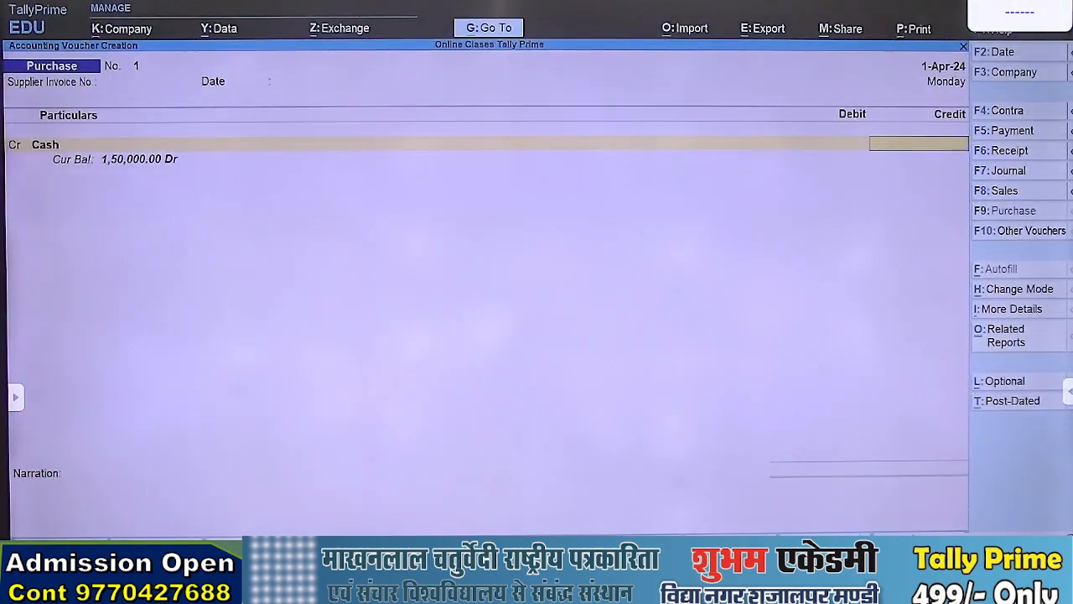
{"action": "type", "text": "30000"}
{"action": "key", "text": "Return"}
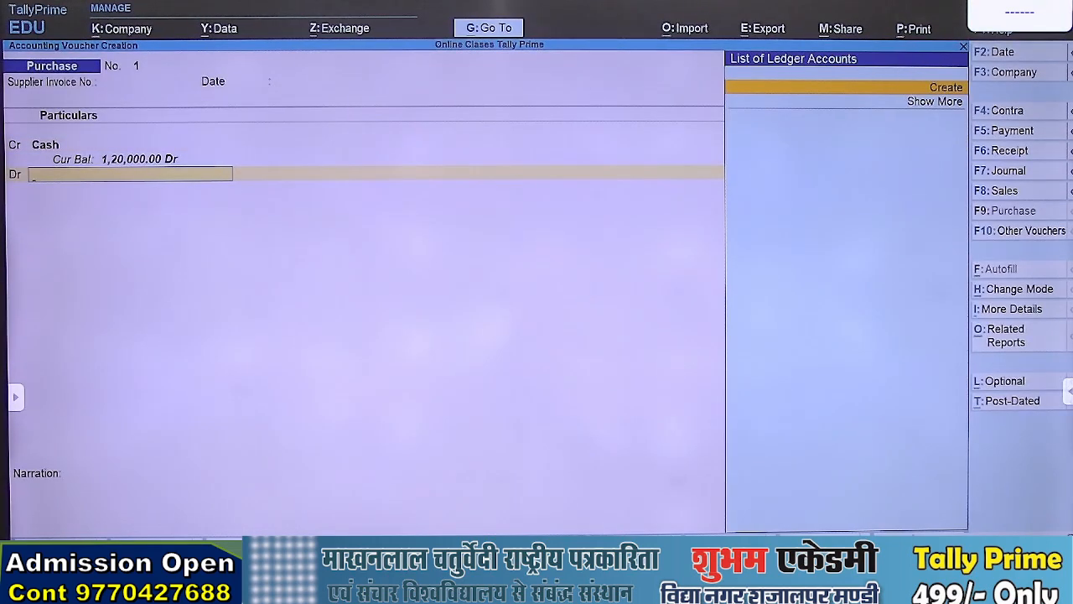
Step: Create a ledger named Purchase Ac under Purchase Accounts for the debit line and save the voucher without item allocations
{"action": "key", "text": "alt+c"}
{"action": "type", "text": "Purchase Ac"}
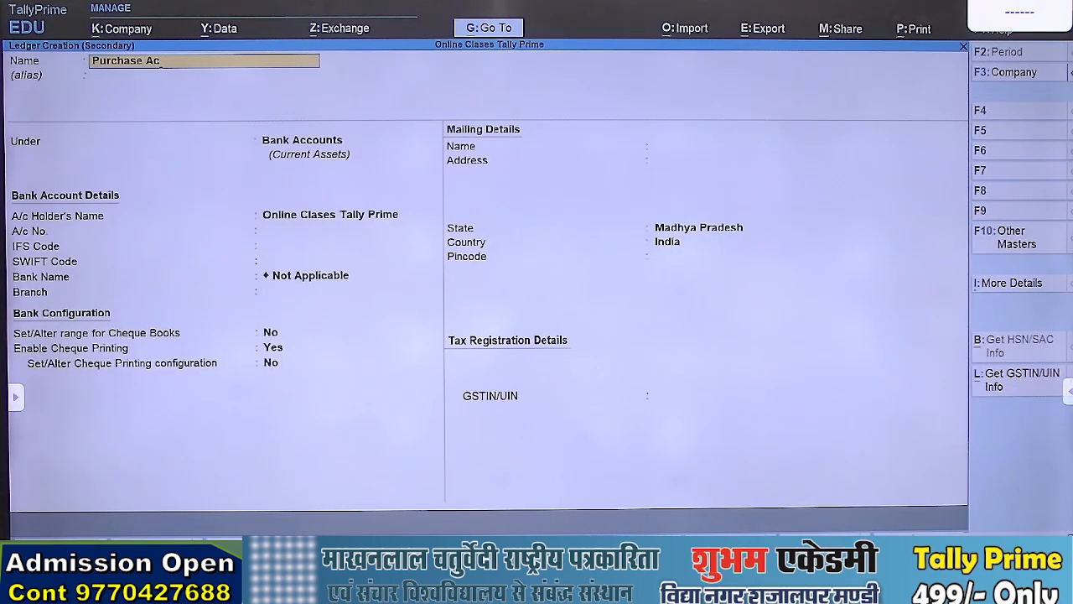
{"action": "key", "text": "Return"}
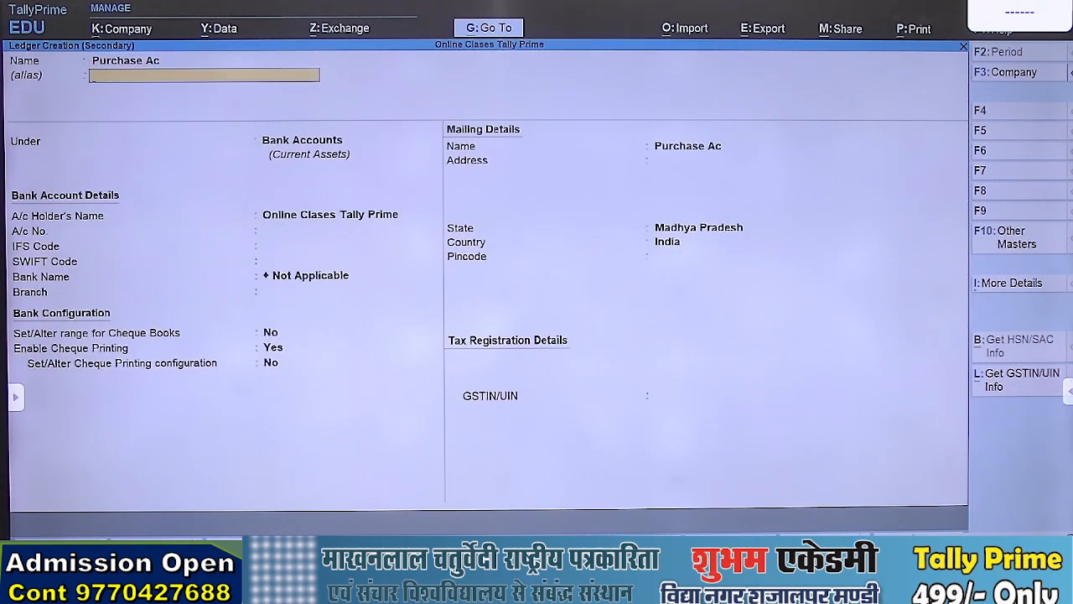
{"action": "key", "text": "Return"}
{"action": "type", "text": "Pu"}
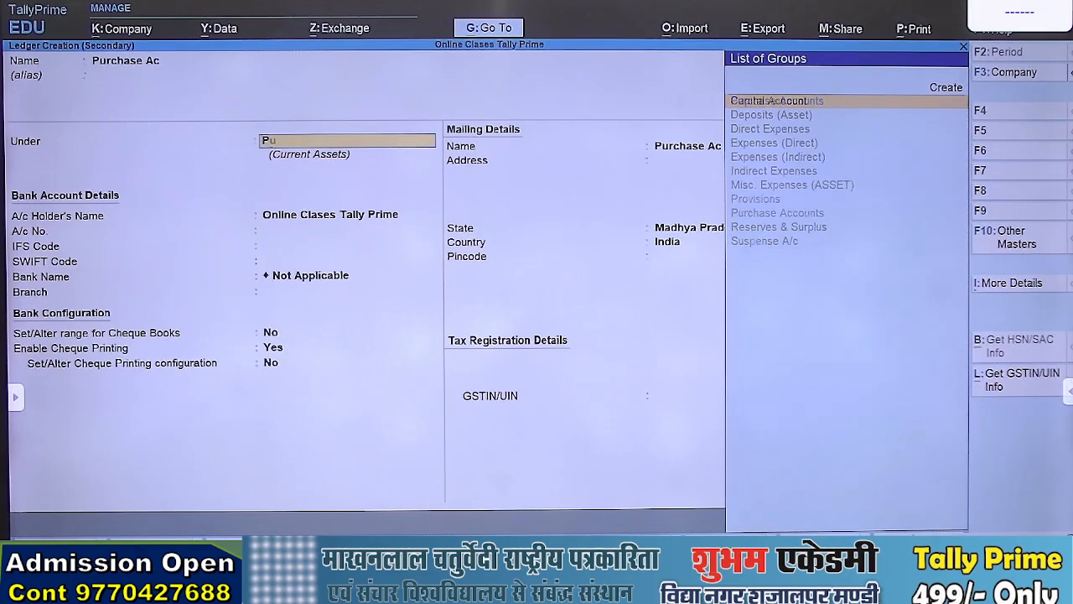
{"action": "key", "text": "Return"}
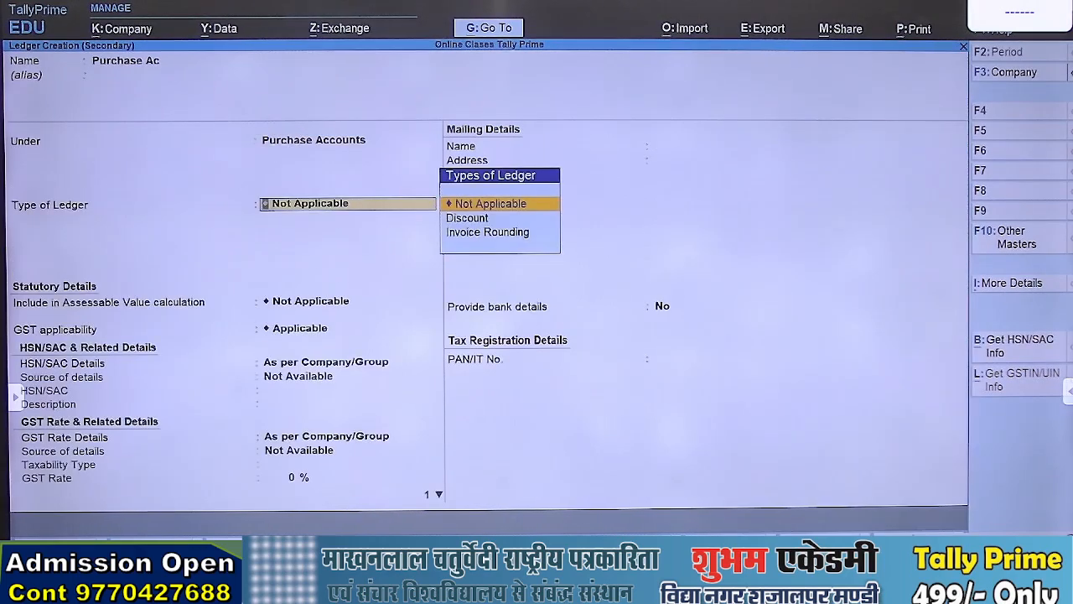
{"action": "key", "text": "ctrl+a"}
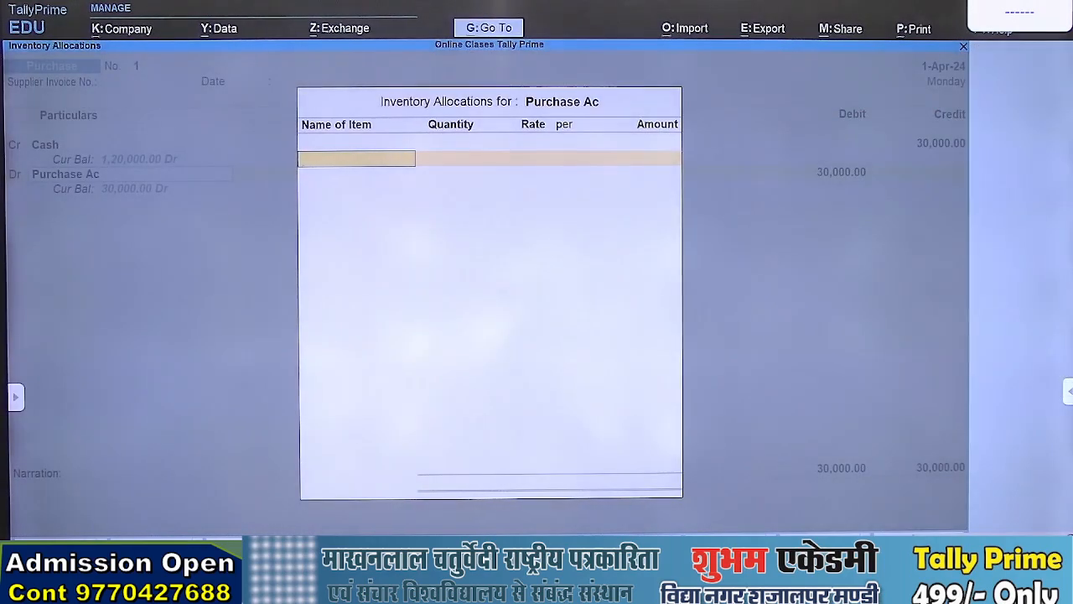
{"action": "key", "text": "Return"}
{"action": "key", "text": "ctrl+a"}
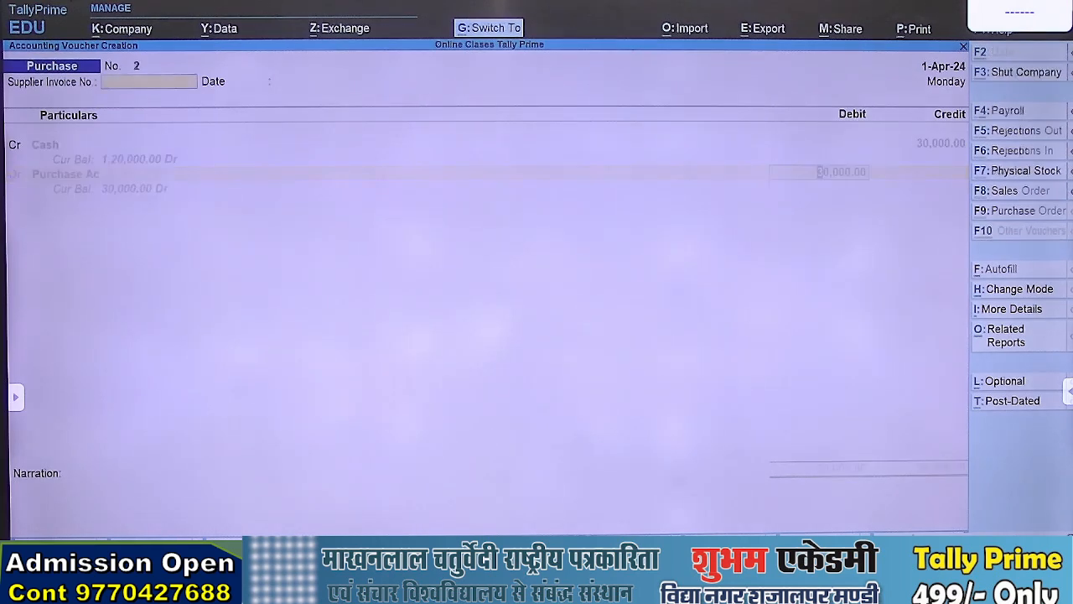
Step: Check the cash sale in the PowerPoint transaction list, and start a TallyPrime sales voucher in As Voucher mode
{"action": "key", "text": "ctrl"}
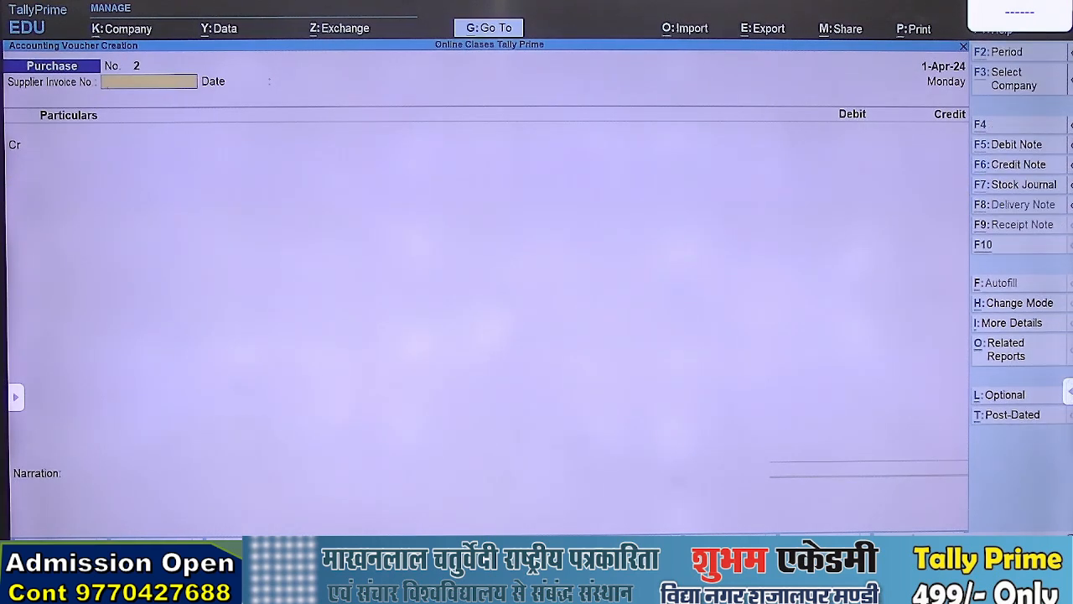
{"action": "key", "text": "alt+Tab"}
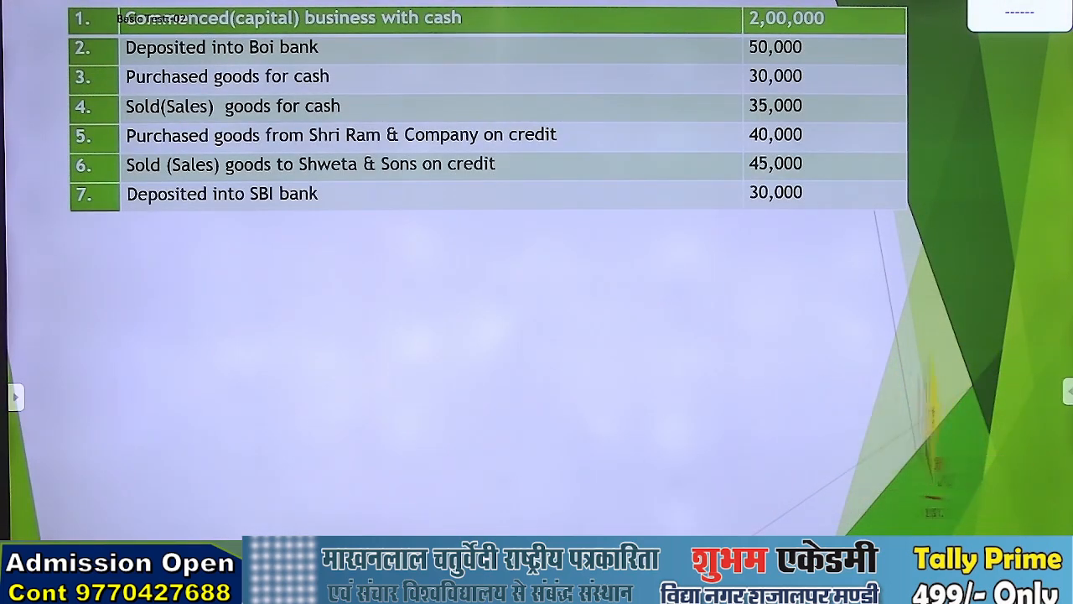
{"action": "key", "text": "alt+Tab"}
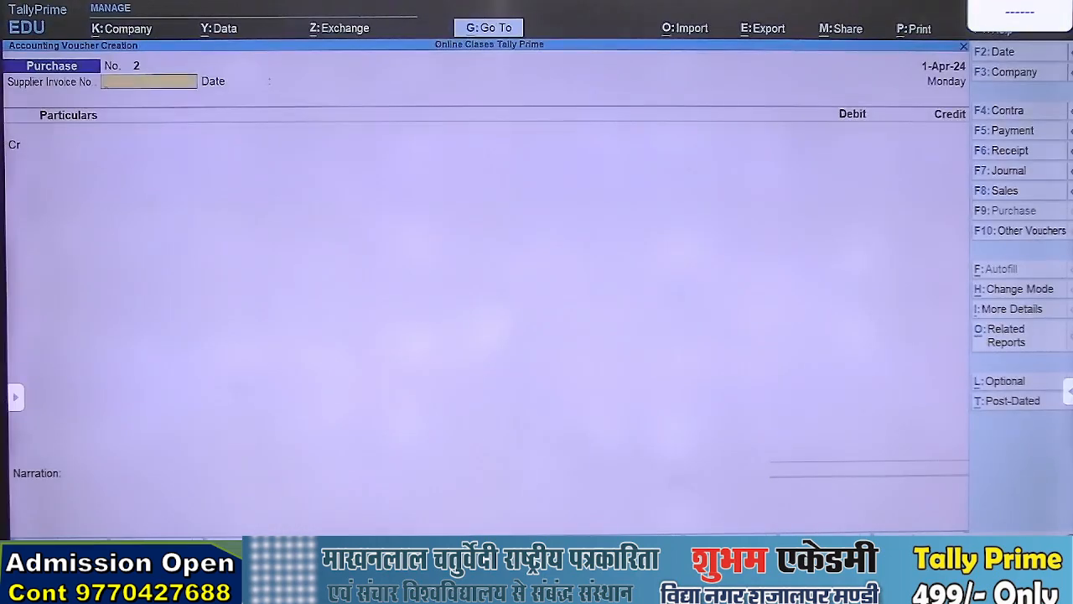
{"action": "key", "text": "F8"}
{"action": "key", "text": "Down"}
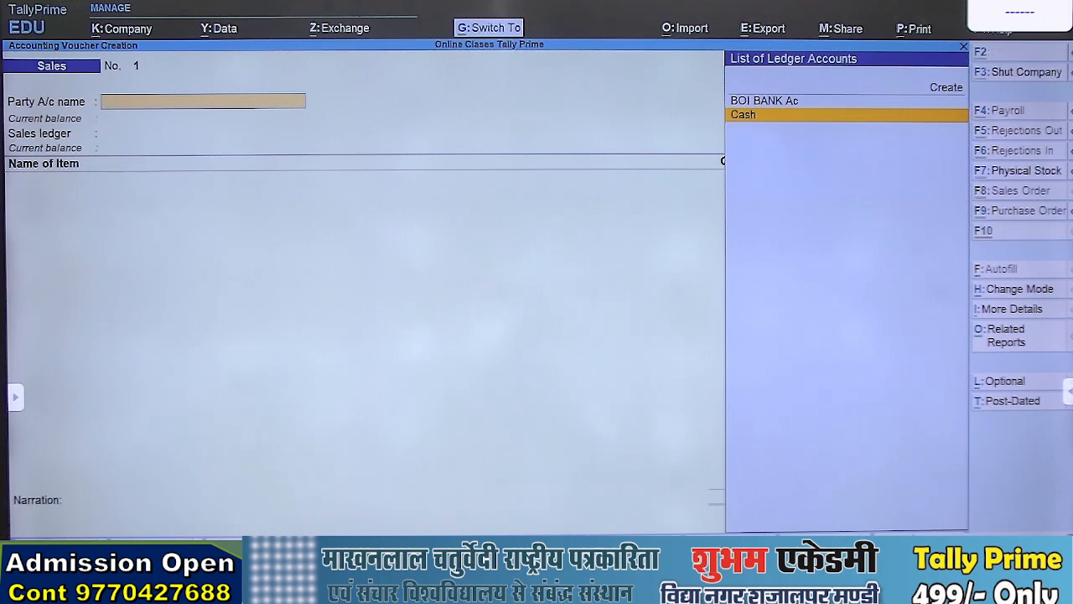
{"action": "key", "text": "ctrl+h"}
{"action": "key", "text": "Down"}
{"action": "key", "text": "Down"}
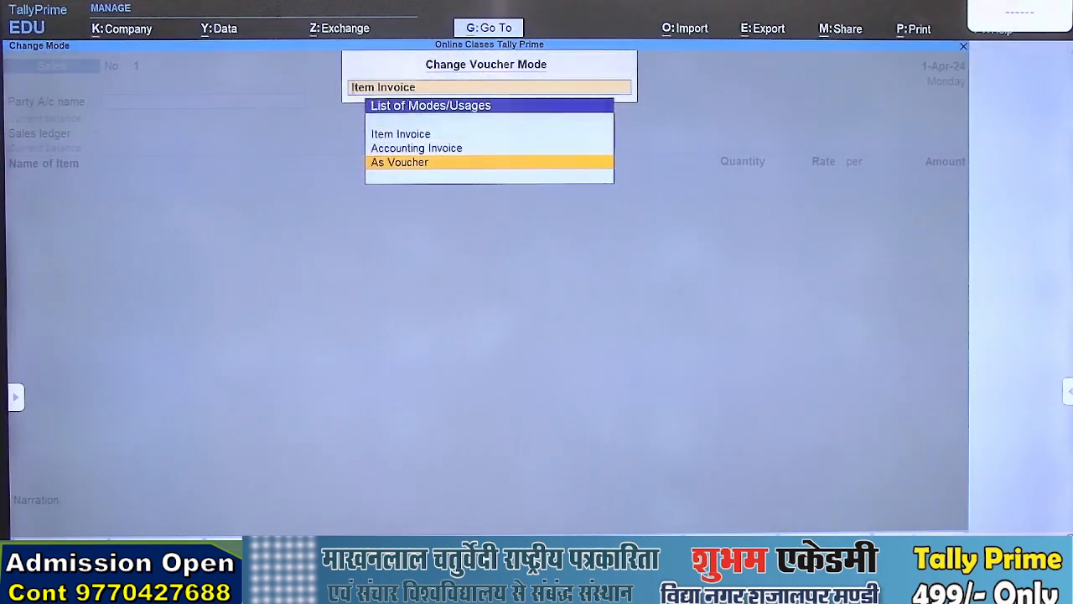
{"action": "key", "text": "Return"}
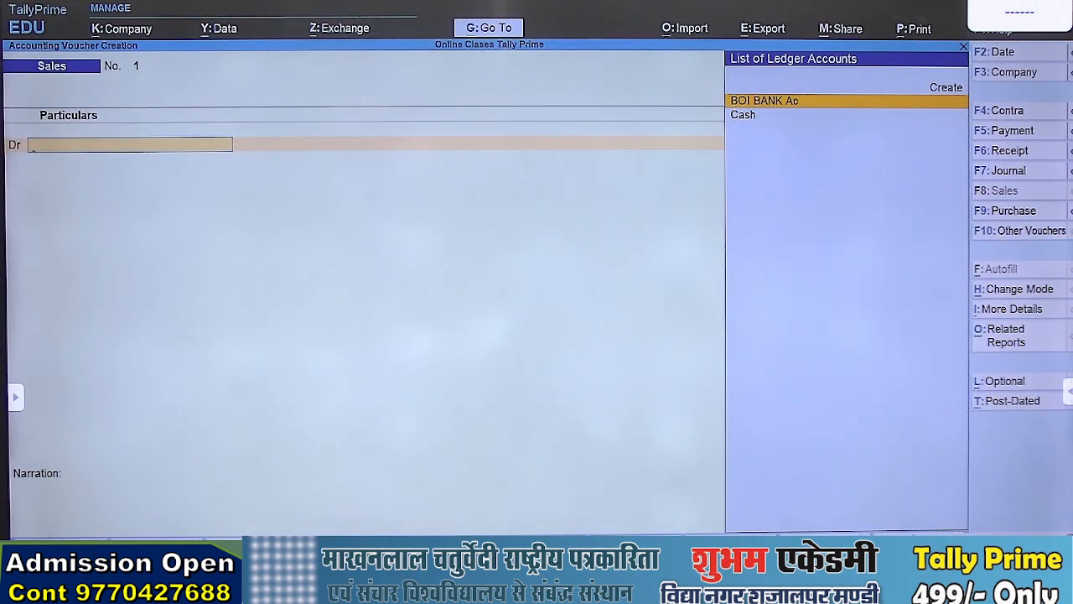
Step: Debit Cash with 35,000 in the sales voucher, accepting the default dispatch and party details
{"action": "key", "text": "Down"}
{"action": "key", "text": "Return"}
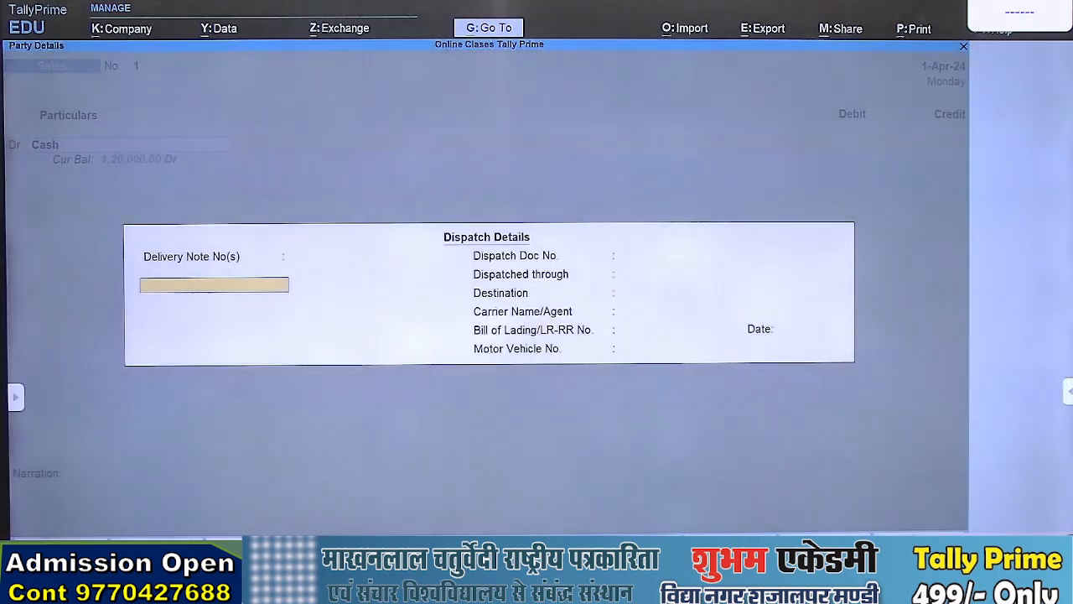
{"action": "key", "text": "ctrl+a"}
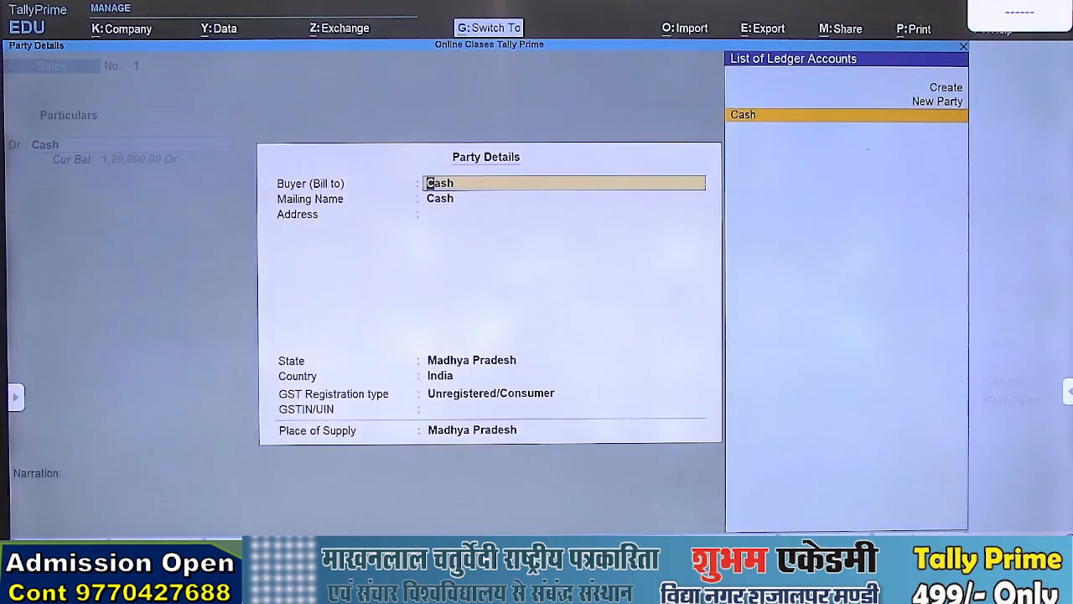
{"action": "key", "text": "ctrl+a"}
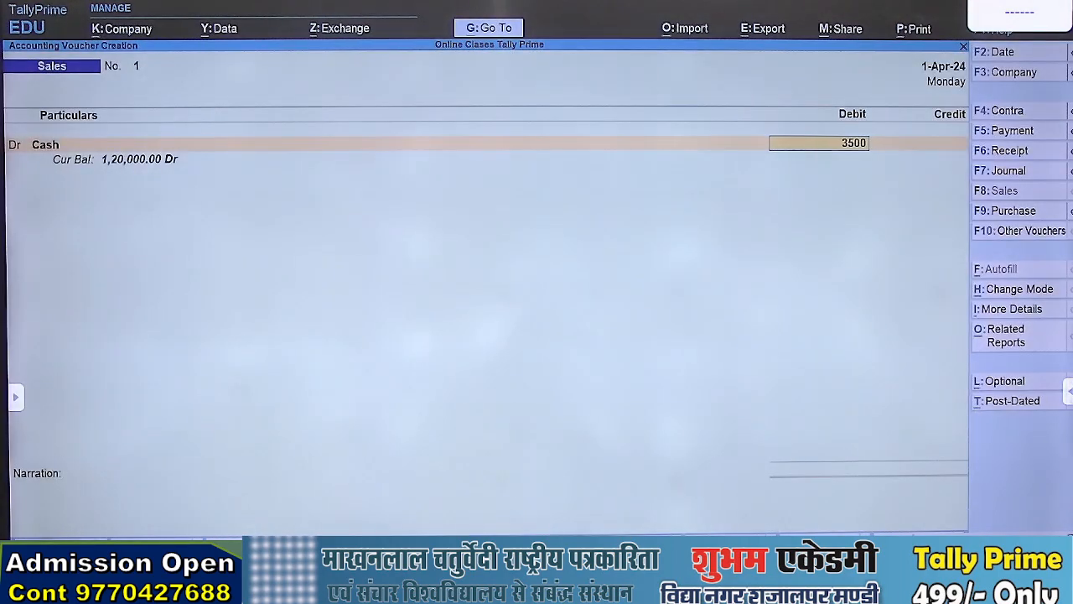
{"action": "type", "text": "35000"}
{"action": "key", "text": "Return"}
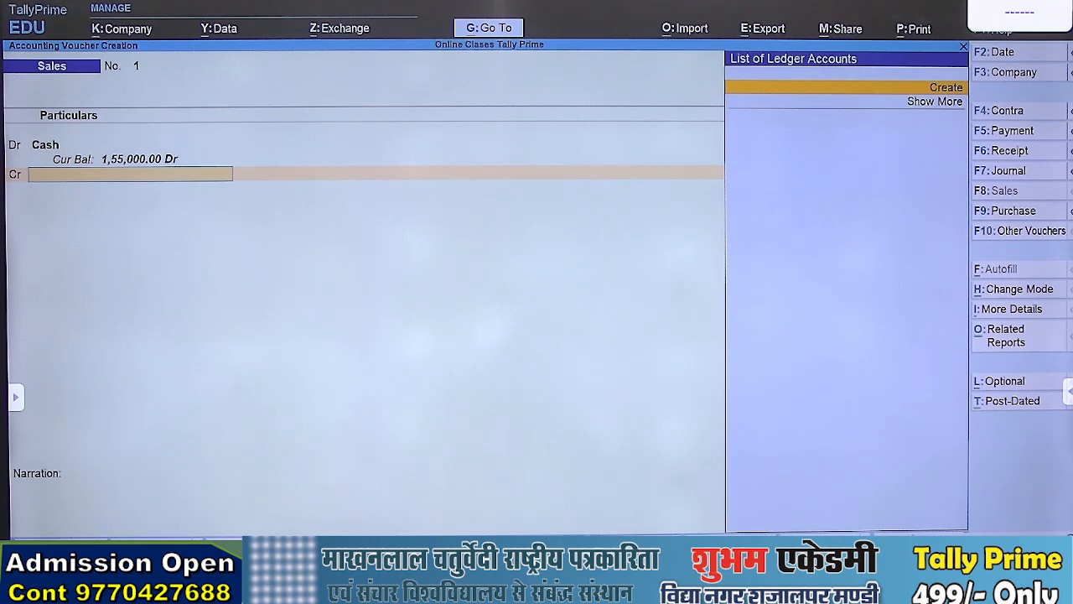
Step: Create a ledger named Sales Ac under Sales Accounts for the credit line and save the sales voucher without item allocations
{"action": "key", "text": "alt+c"}
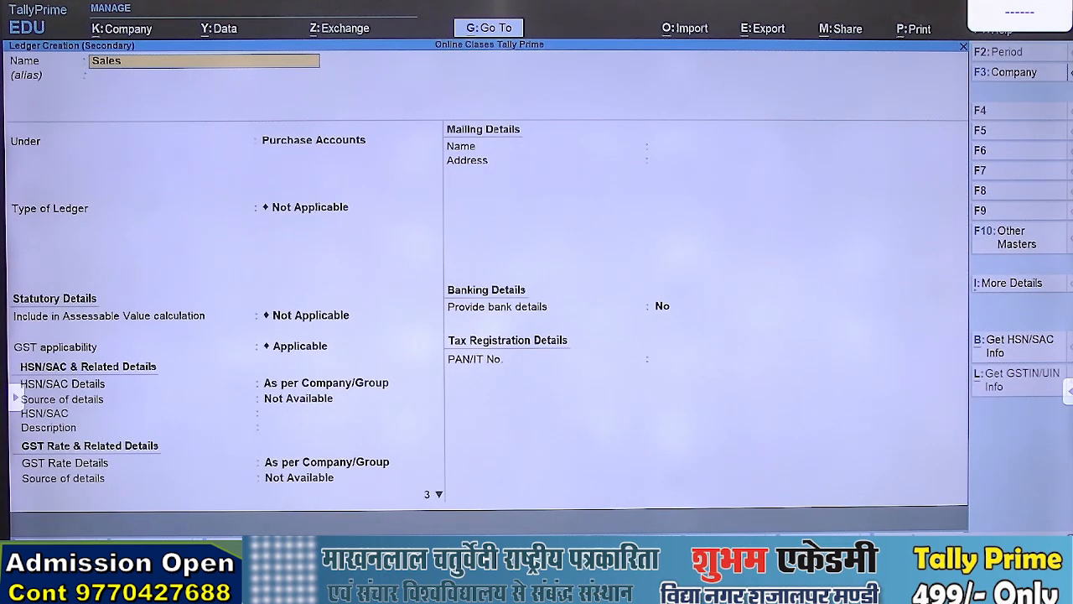
{"action": "key", "text": "Return"}
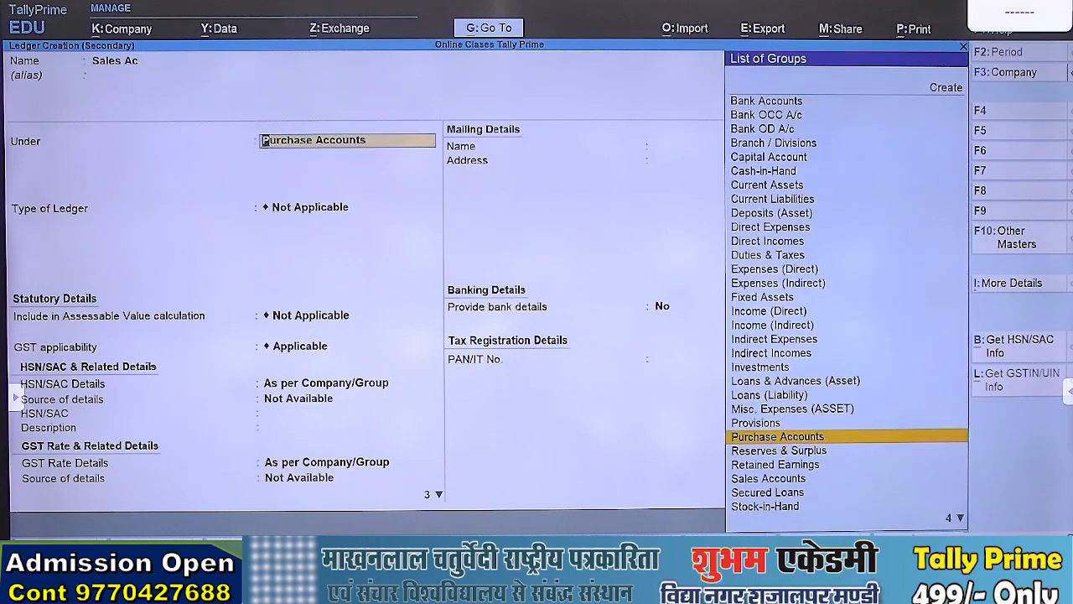
{"action": "type", "text": "Sa"}
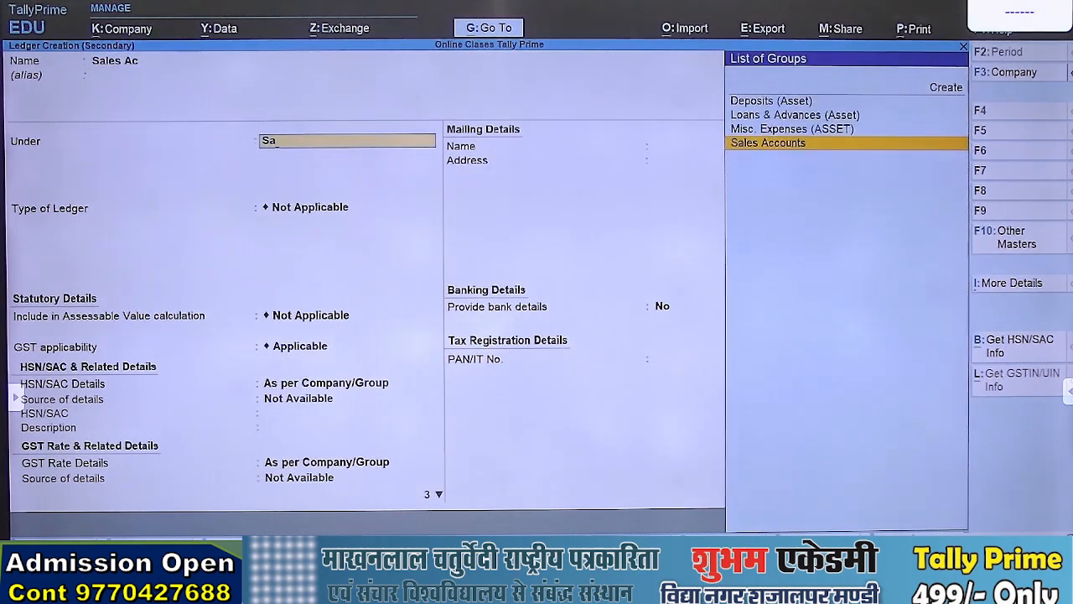
{"action": "key", "text": "Return"}
{"action": "key", "text": "ctrl+a"}
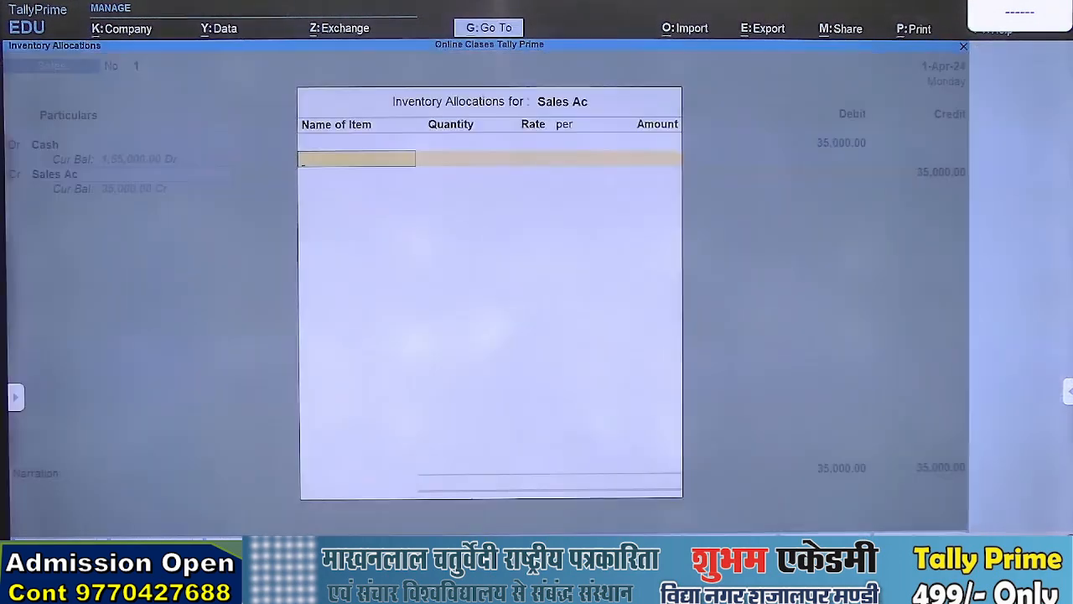
{"action": "key", "text": "Escape"}
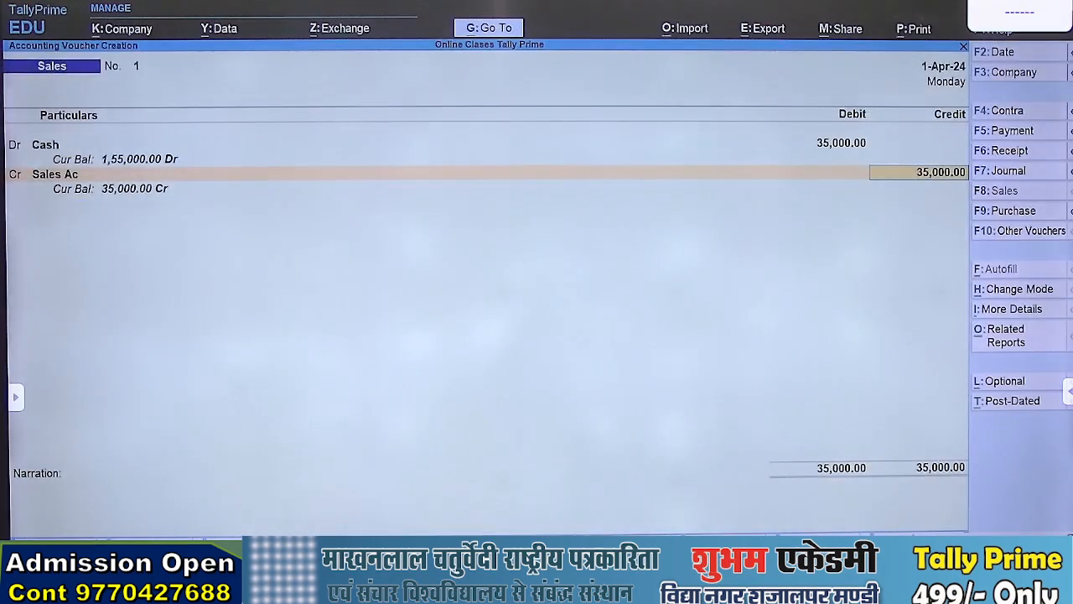
{"action": "key", "text": "ctrl+a"}
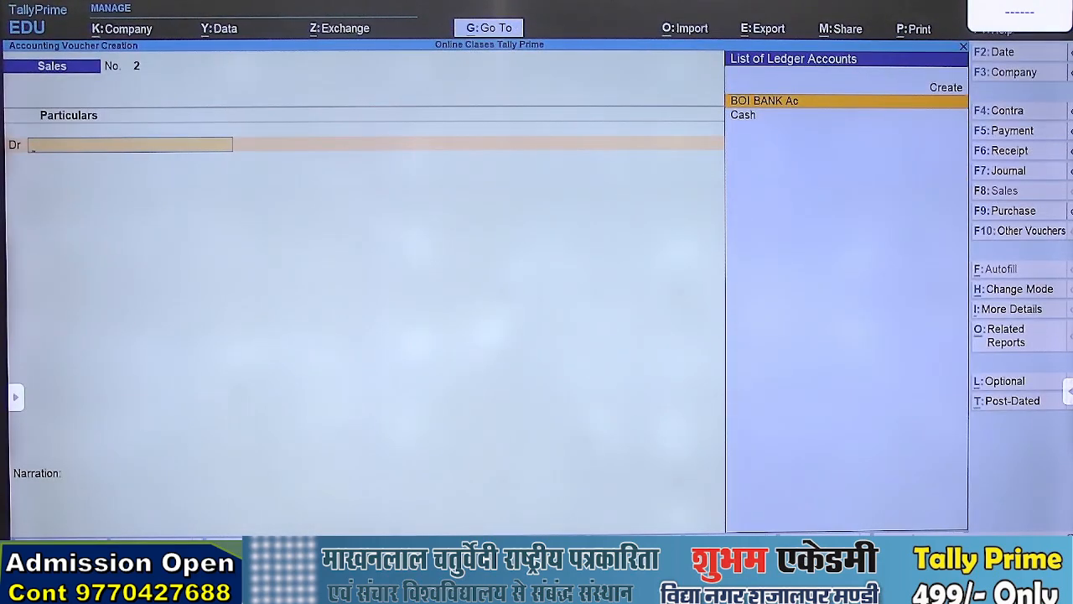
Step: Check the credit purchase in the PowerPoint list, and start a TallyPrime purchase voucher in As Voucher mode with no supplier invoice number
{"action": "key", "text": "alt+Tab"}
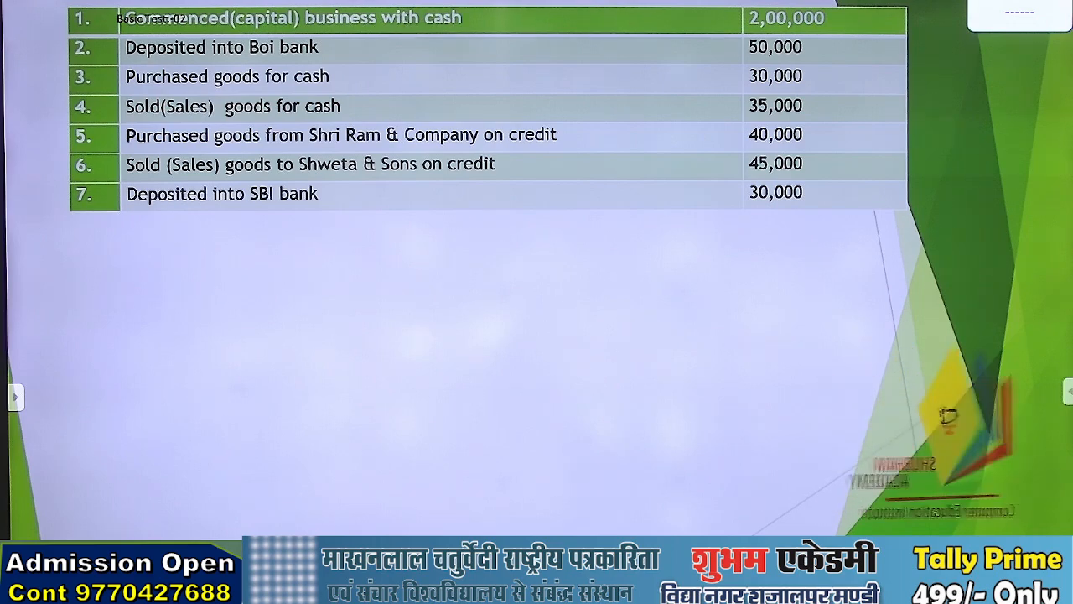
{"action": "key", "text": "alt+Tab"}
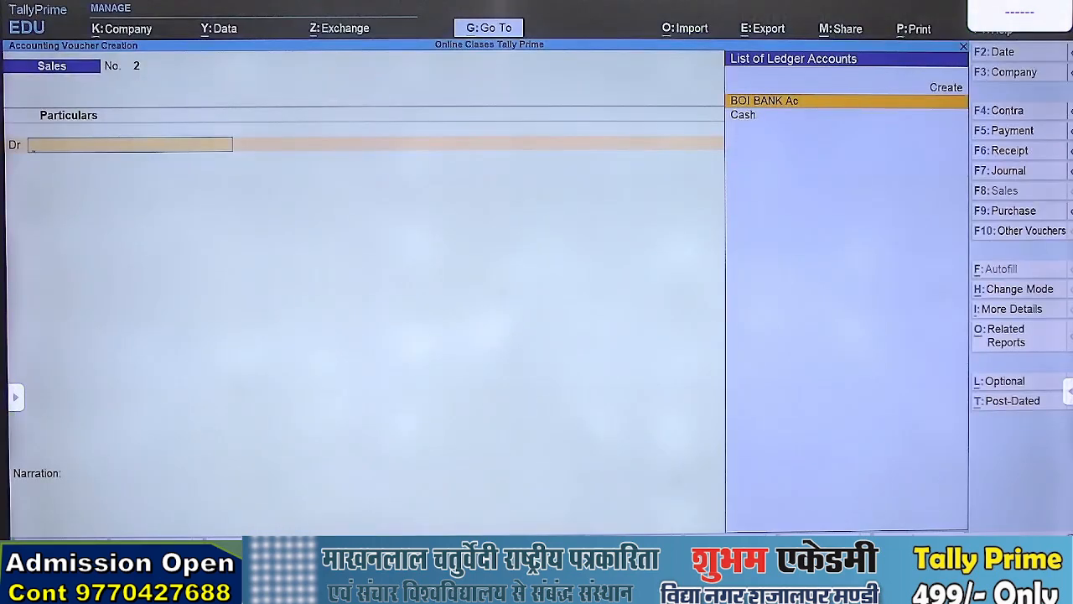
{"action": "key", "text": "F9"}
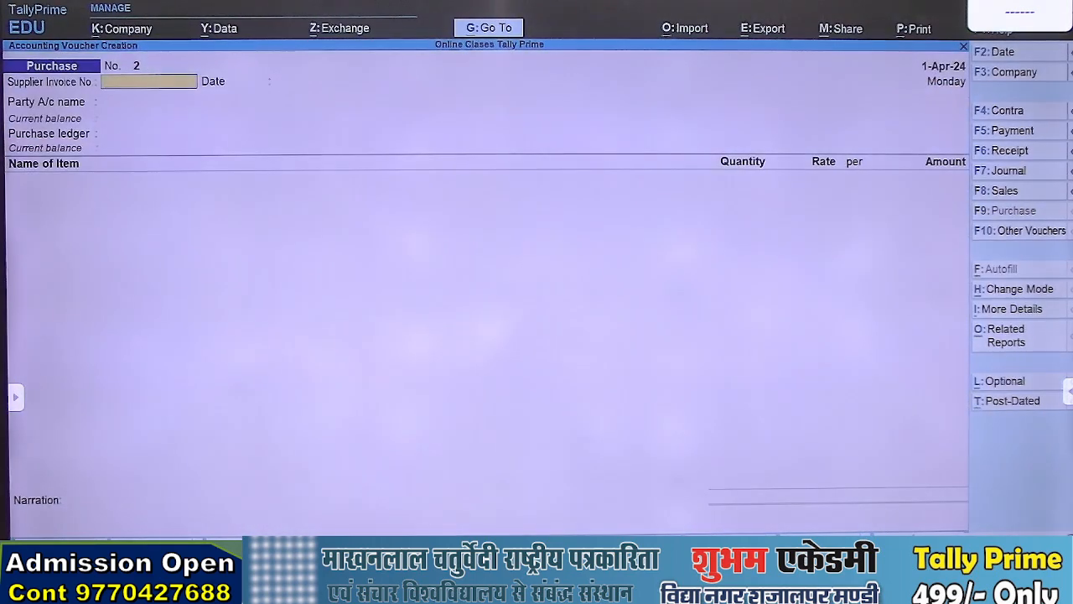
{"action": "key", "text": "ctrl+h"}
{"action": "key", "text": "Down"}
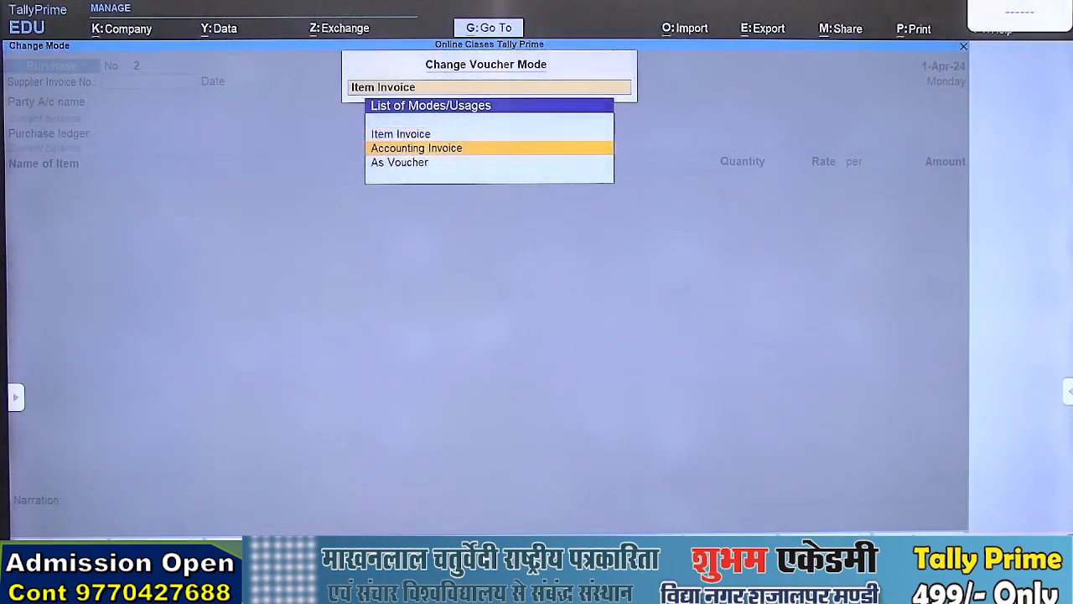
{"action": "key", "text": "Down"}
{"action": "key", "text": "Return"}
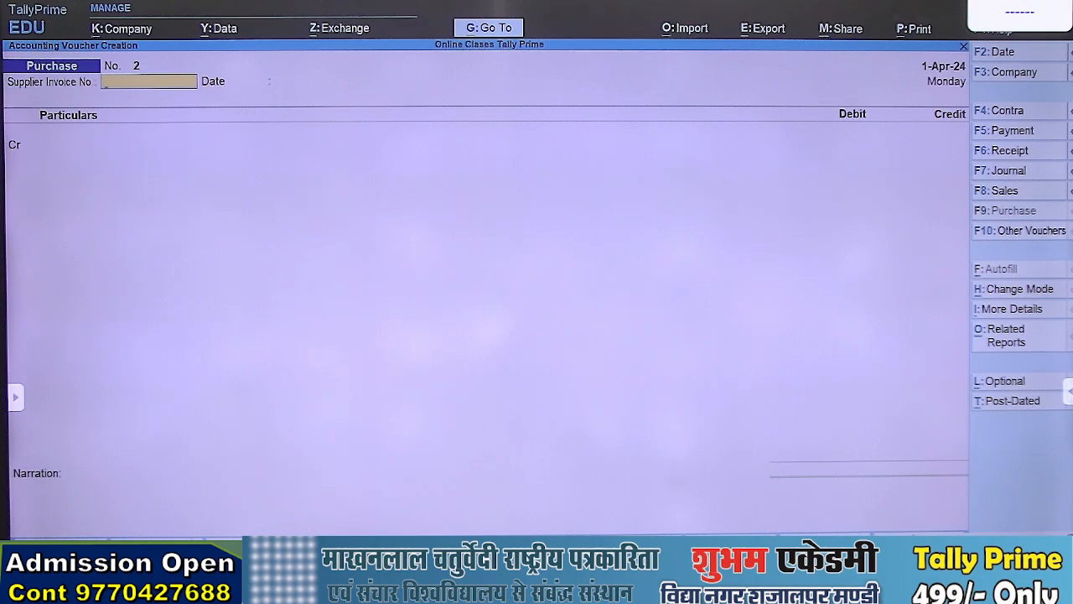
{"action": "key", "text": "Return"}
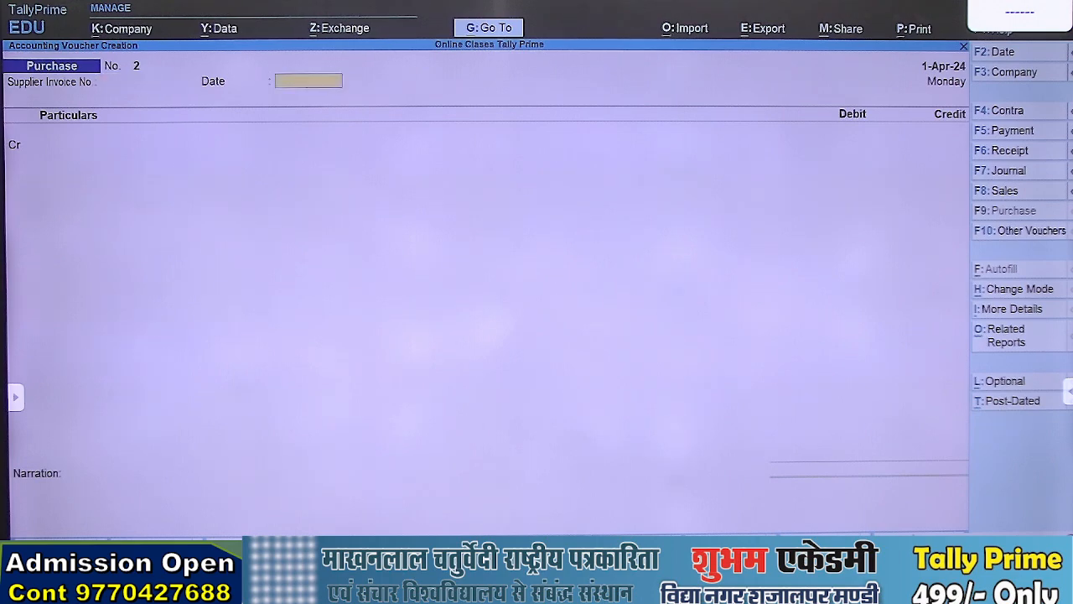
Step: Start a new supplier ledger for the purchase voucher's credit line, checking the supplier in the PowerPoint list, and name it Sri Ram & Com
{"action": "key", "text": "Return"}
{"action": "key", "text": "Return"}
{"action": "key", "text": "Escape"}
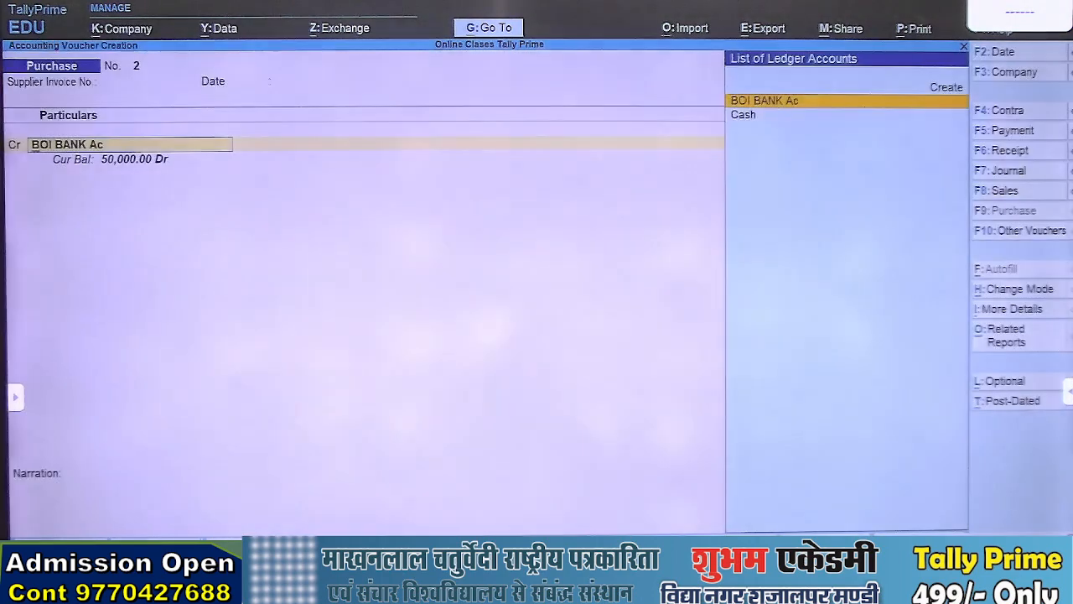
{"action": "key", "text": "alt+c"}
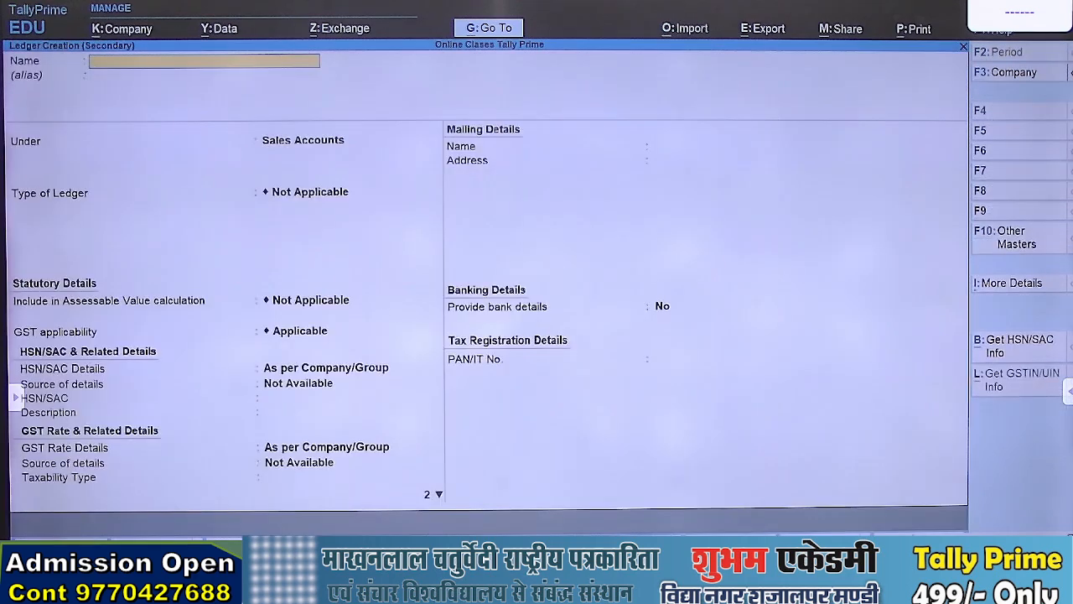
{"action": "type", "text": "Sri Ram"}
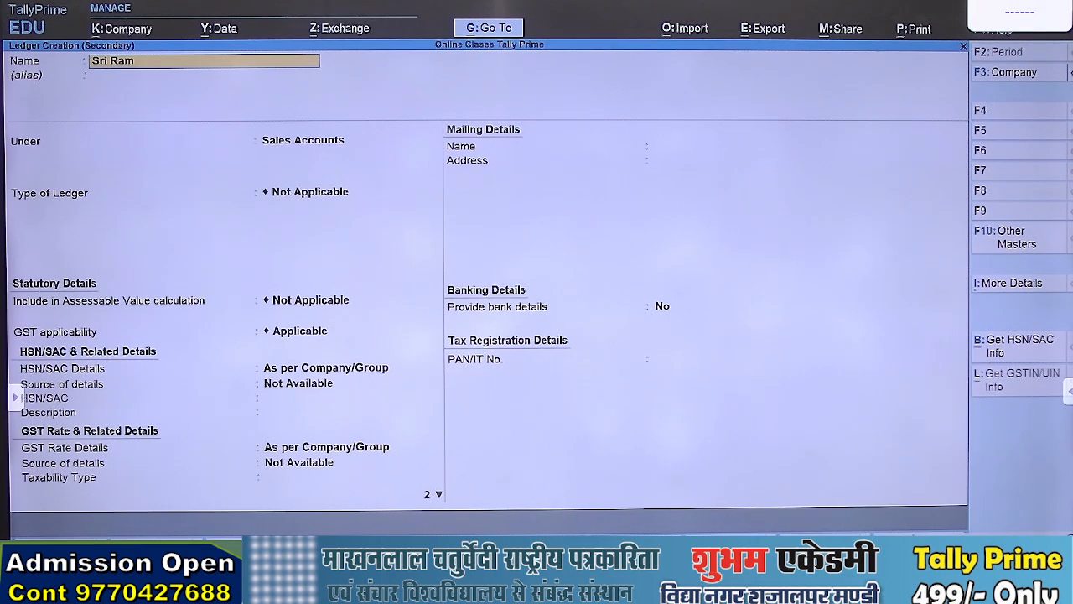
{"action": "key", "text": "alt+Tab"}
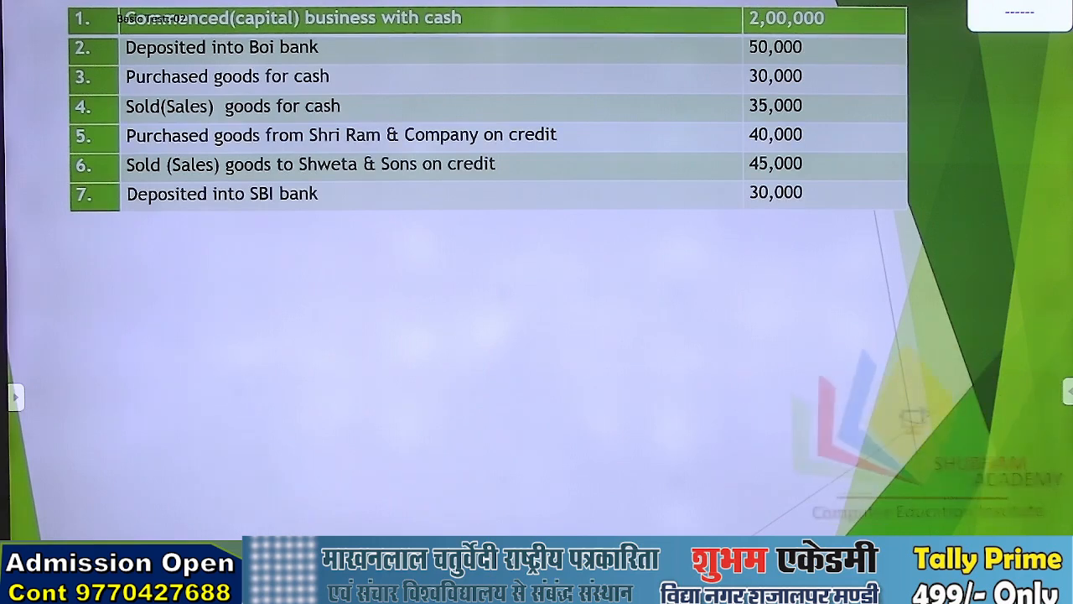
{"action": "key", "text": "alt+Tab"}
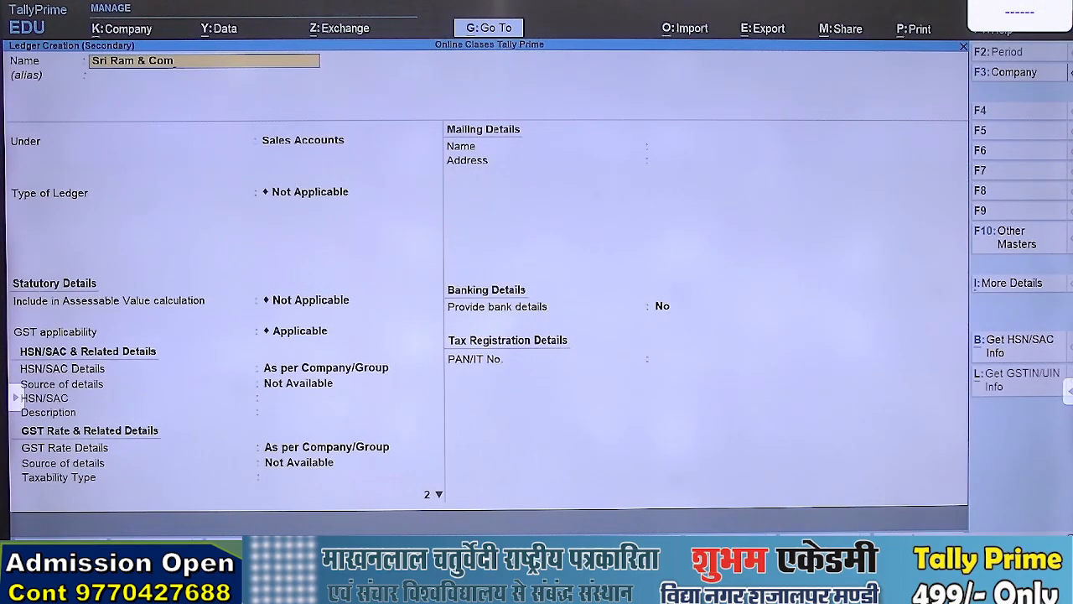
Step: Place the Sri Ram & Com ledger under Sundry Creditors without an alias and save it
{"action": "key", "text": "Return"}
{"action": "key", "text": "Return"}
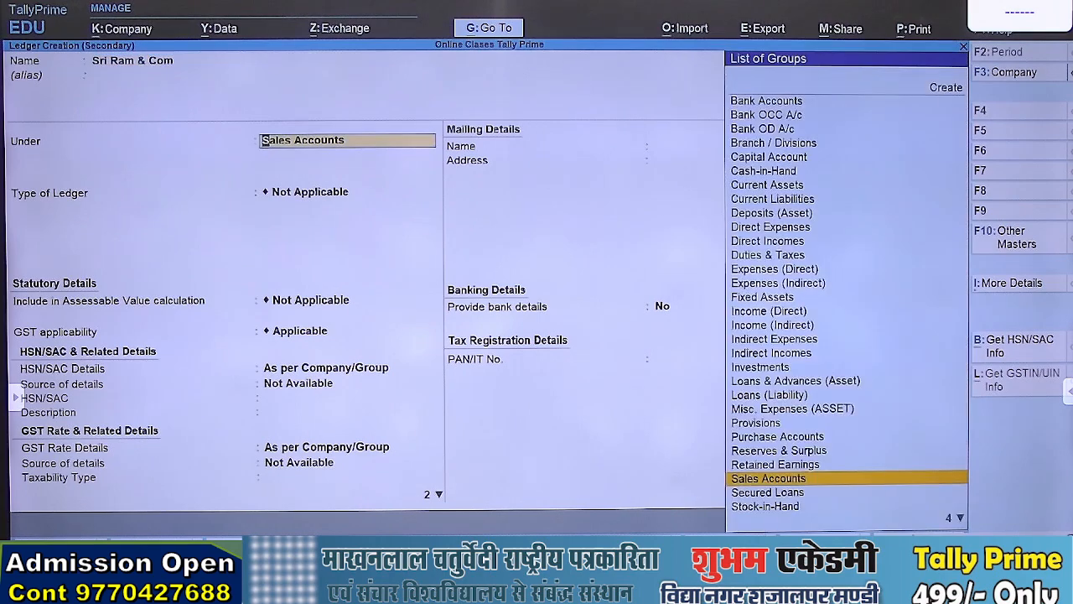
{"action": "type", "text": "Su"}
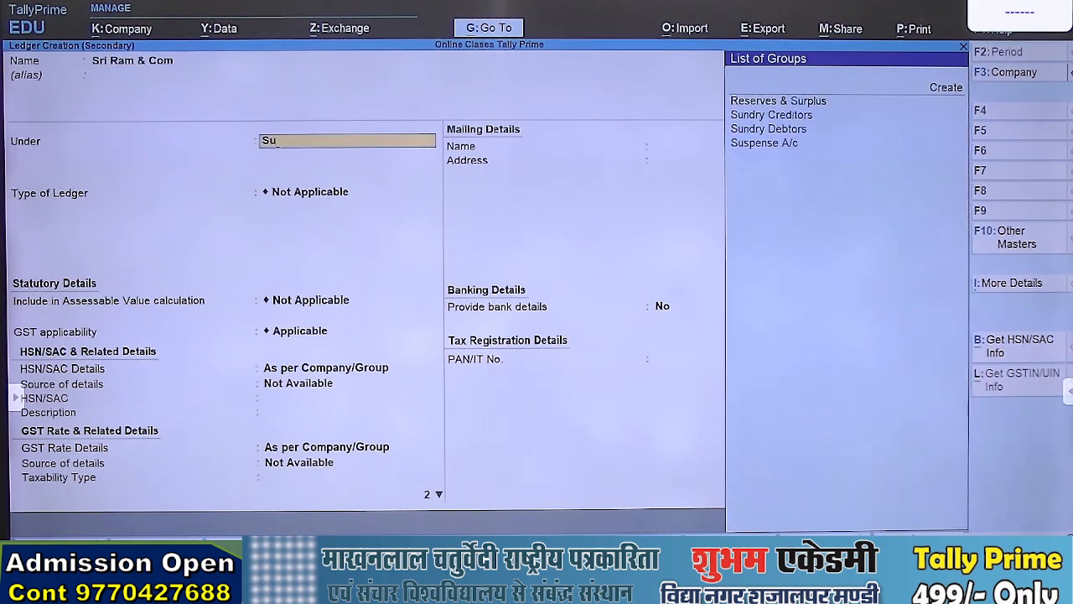
{"action": "key", "text": "Down"}
{"action": "key", "text": "Return"}
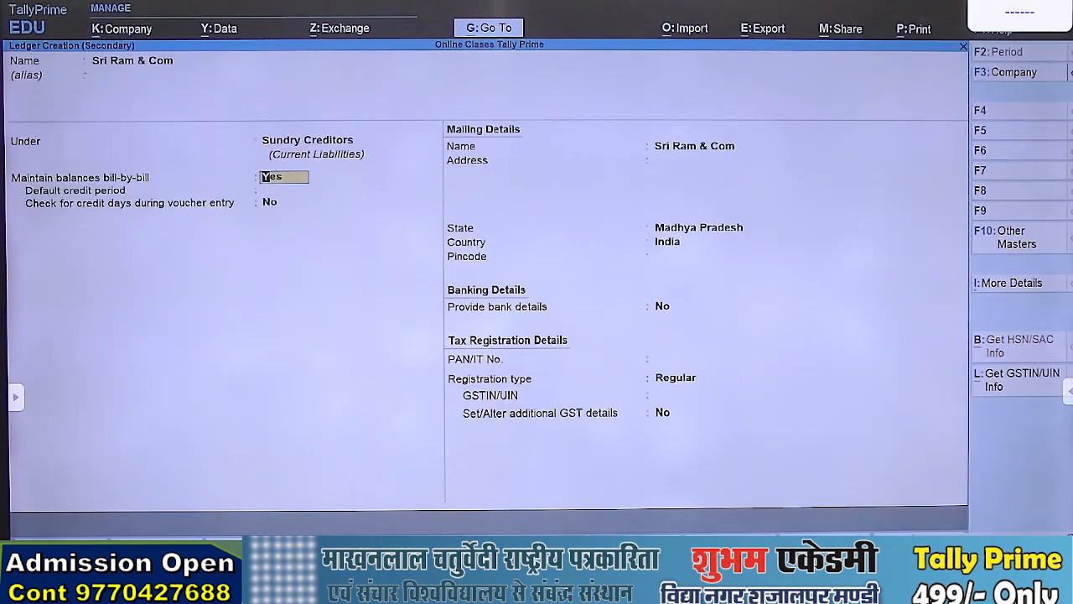
{"action": "key", "text": "ctrl+a"}
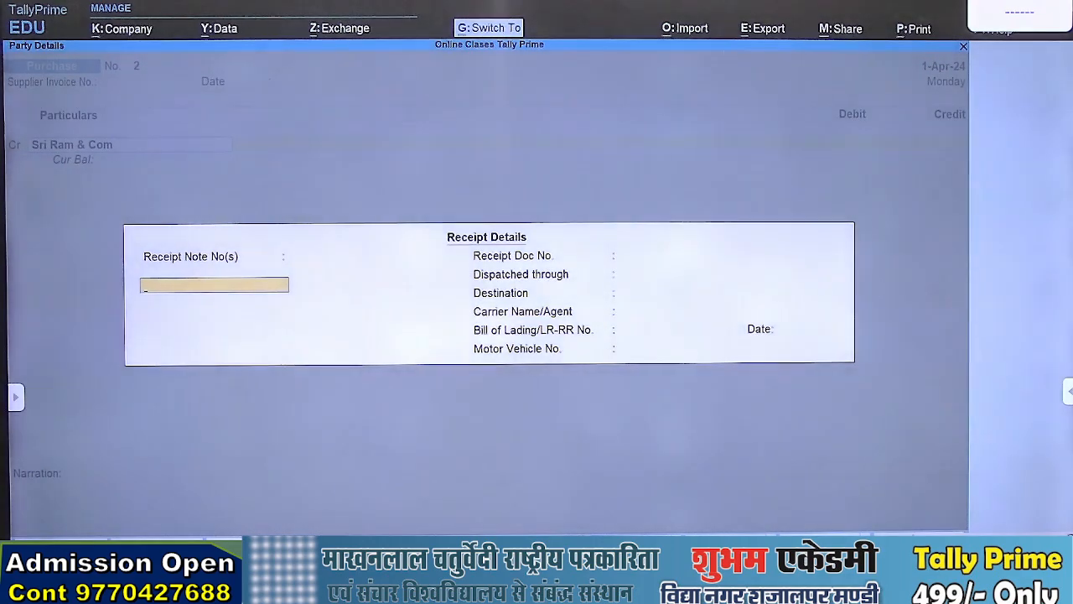
Step: Credit Sri Ram & Com with 40,000 as New Ref 2, accepting the default receipt and party details
{"action": "key", "text": "ctrl+a"}
{"action": "key", "text": "ctrl+a"}
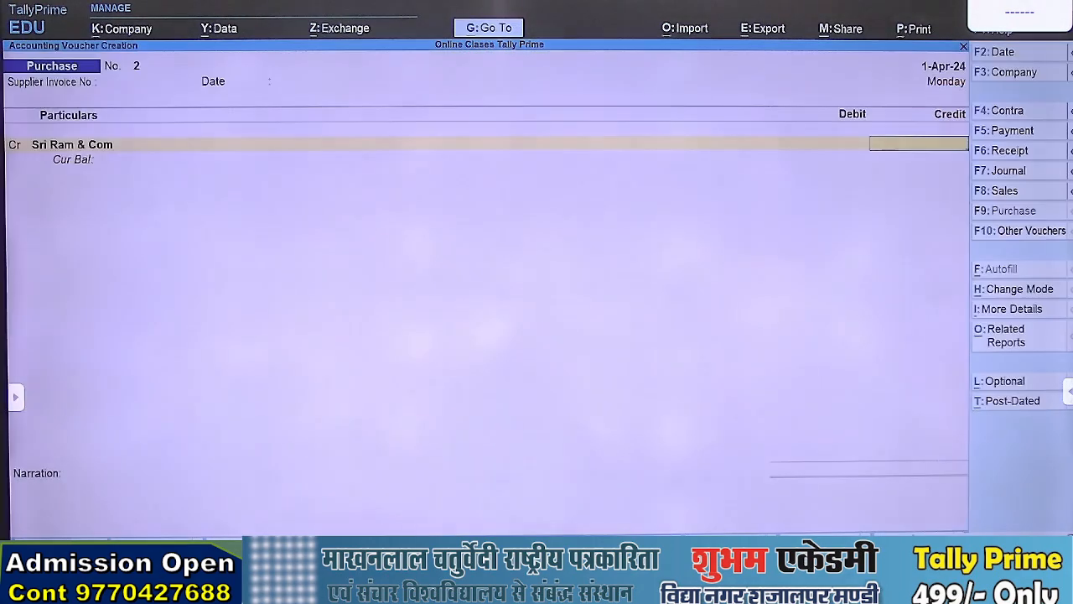
{"action": "type", "text": "40,0"}
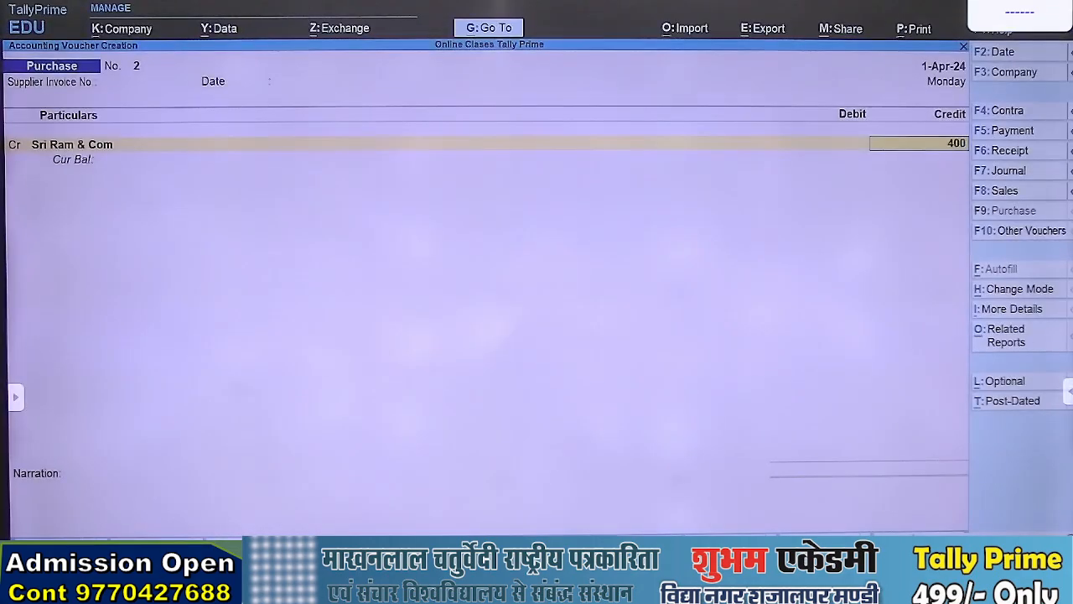
{"action": "type", "text": "00"}
{"action": "key", "text": "Return"}
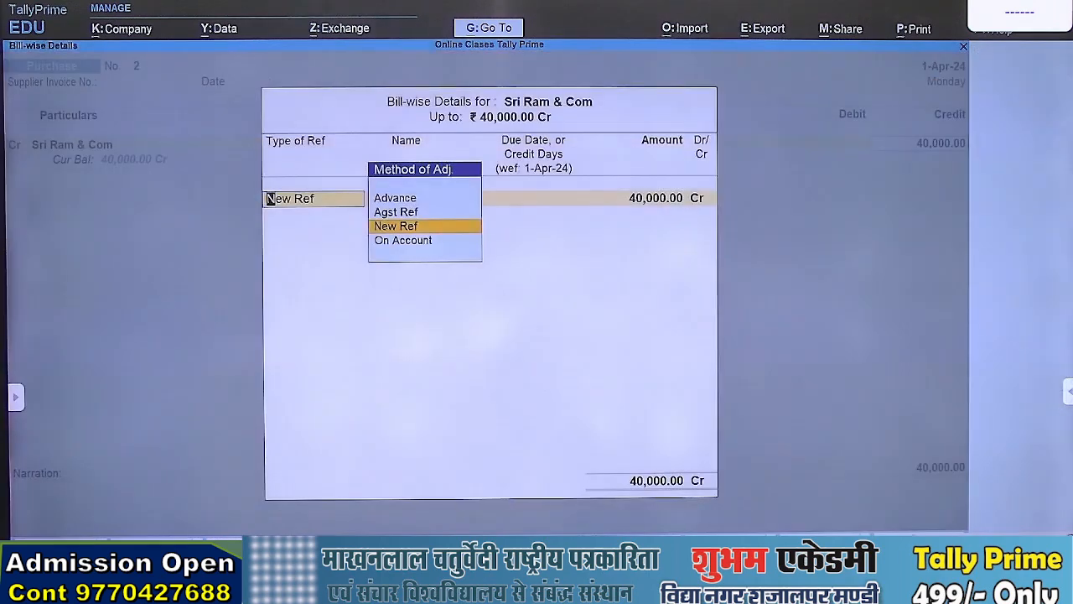
{"action": "key", "text": "Return"}
{"action": "key", "text": "Return"}
{"action": "key", "text": "Return"}
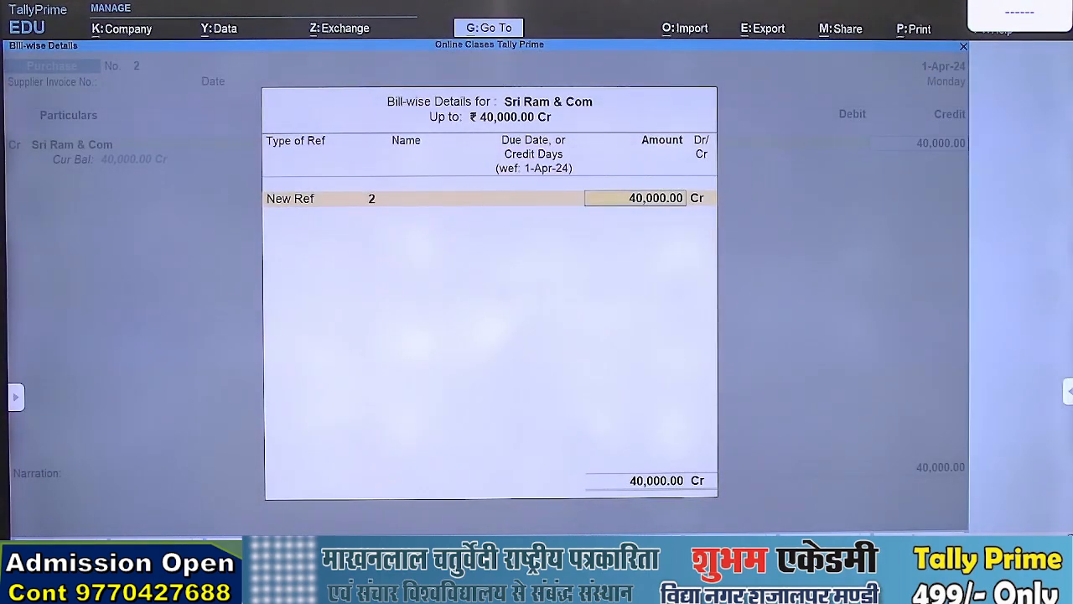
{"action": "key", "text": "Return"}
{"action": "key", "text": "Return"}
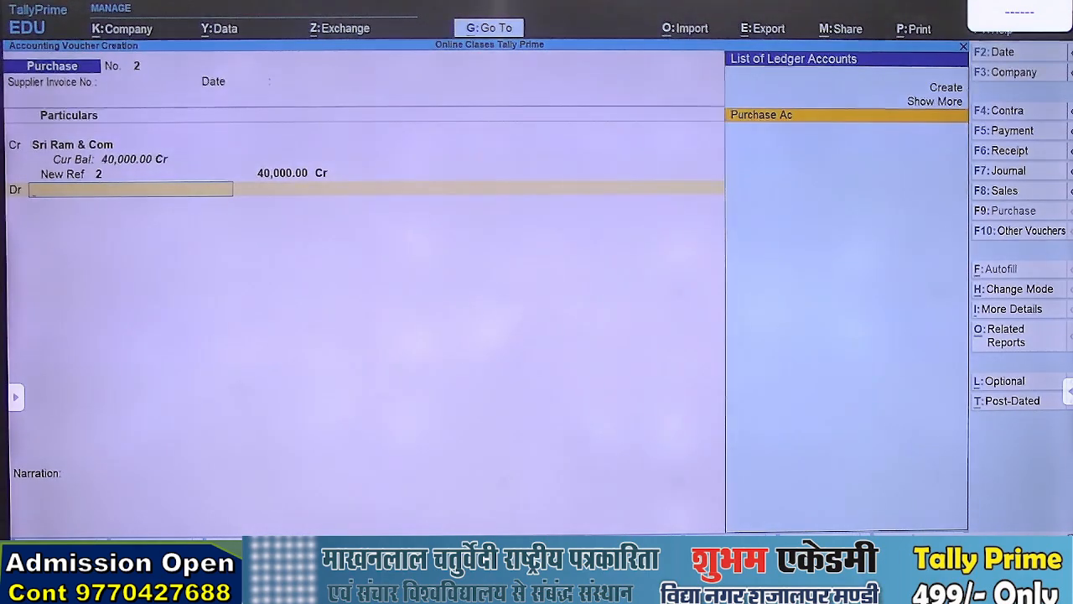
Step: Debit Purchase Ac with 40,000 without item allocations and save the purchase voucher
{"action": "key", "text": "Return"}
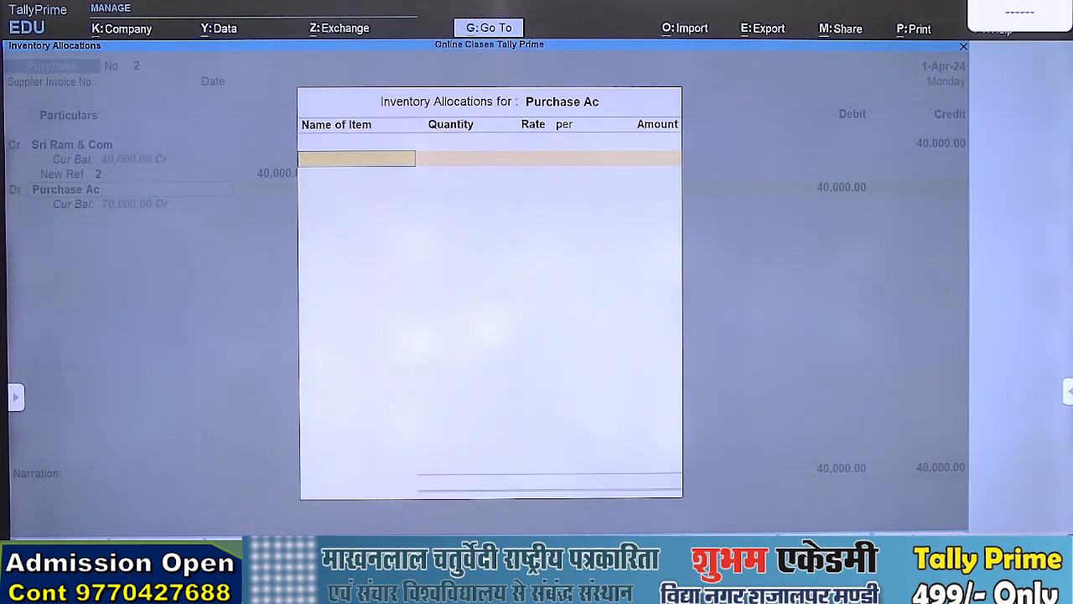
{"action": "key", "text": "Escape"}
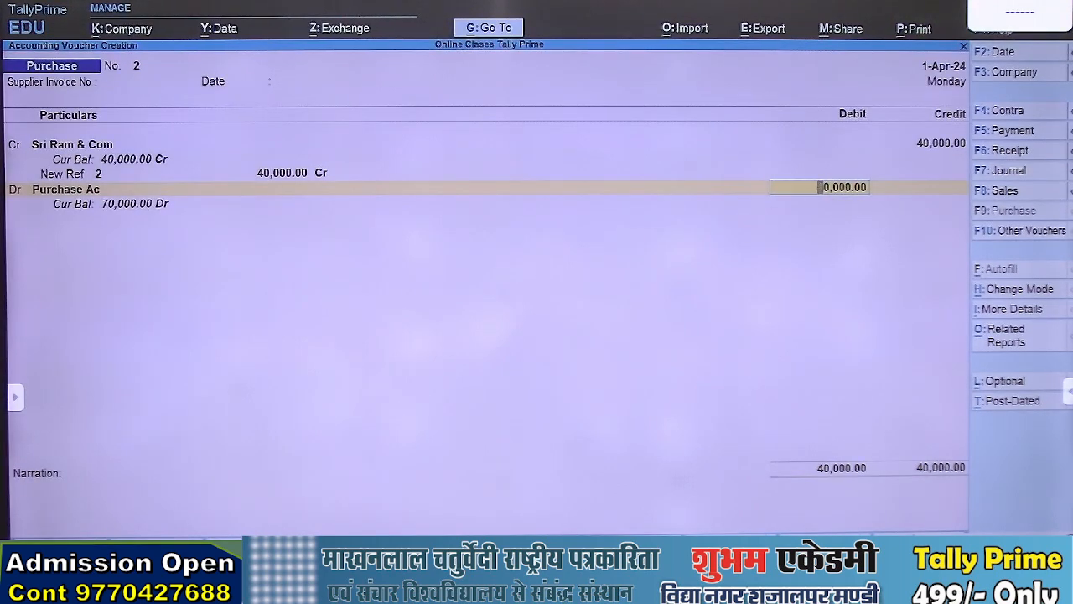
{"action": "key", "text": "ctrl+a"}
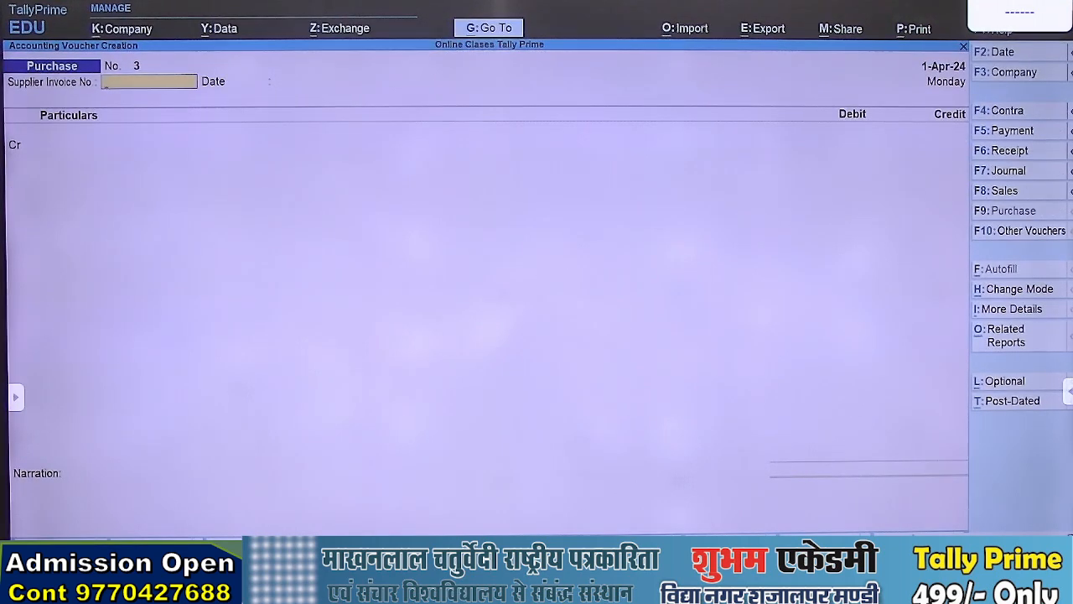
Step: Check the credit sale in the PowerPoint list, and start a TallyPrime sales voucher in As Voucher mode
{"action": "key", "text": "alt+Tab"}
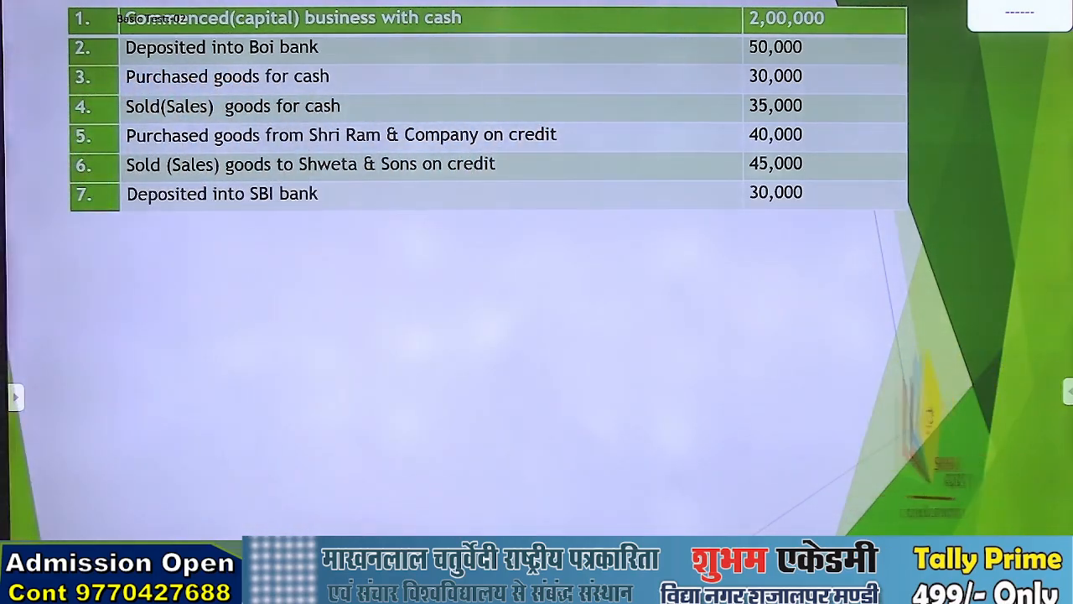
{"action": "key", "text": "alt+Tab"}
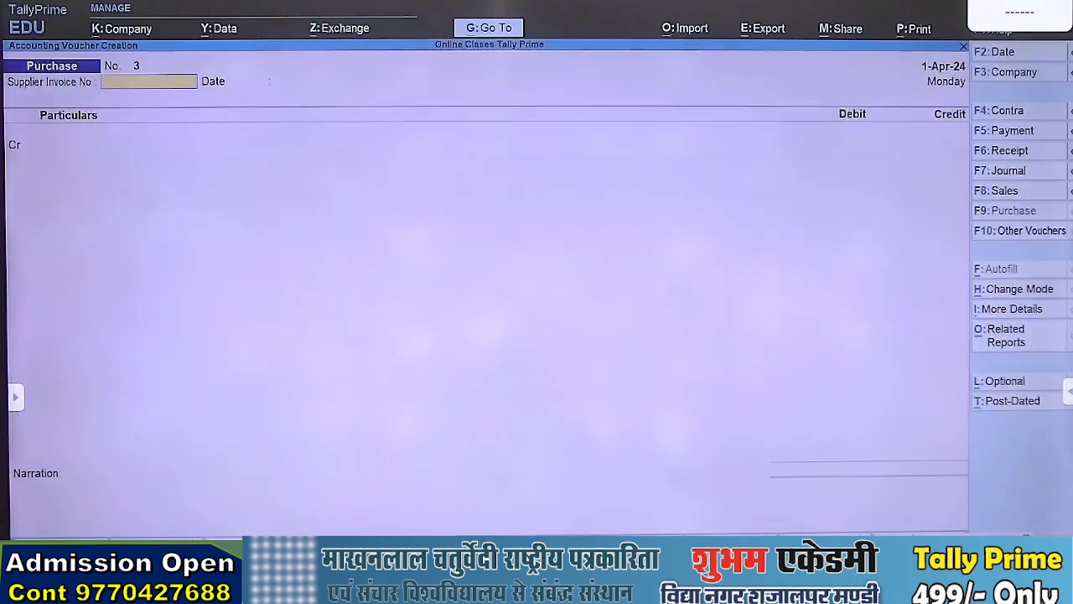
{"action": "key", "text": "F8"}
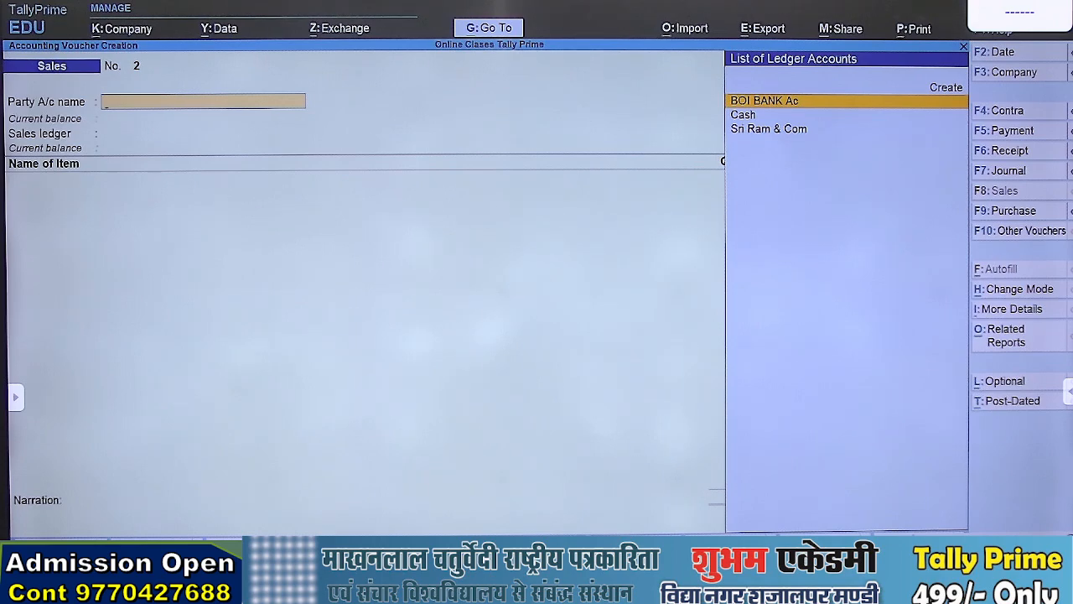
{"action": "key", "text": "ctrl+h"}
{"action": "key", "text": "Down"}
{"action": "key", "text": "Down"}
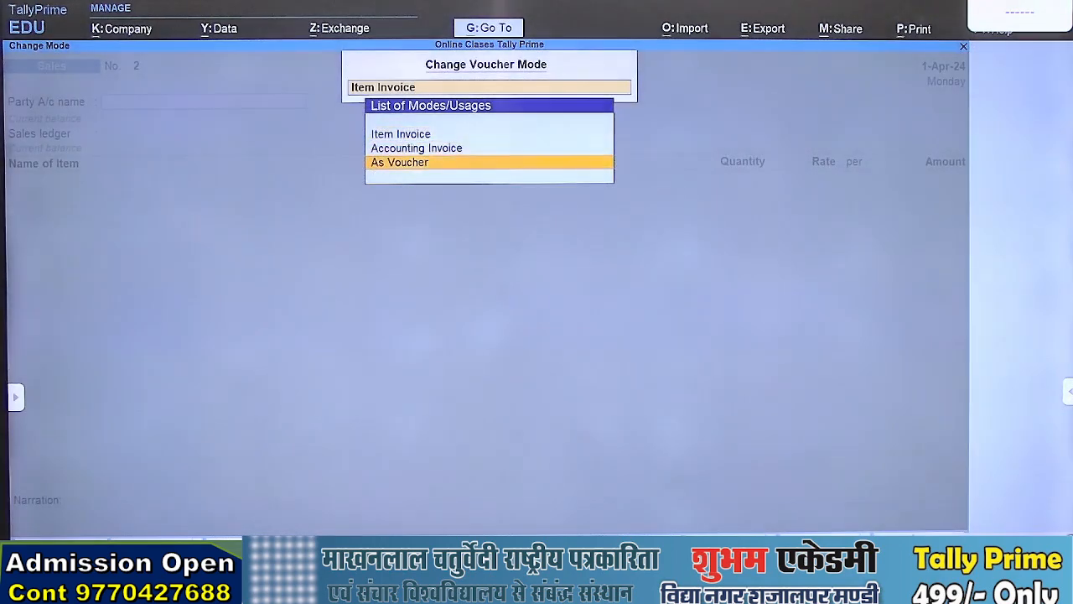
{"action": "key", "text": "Return"}
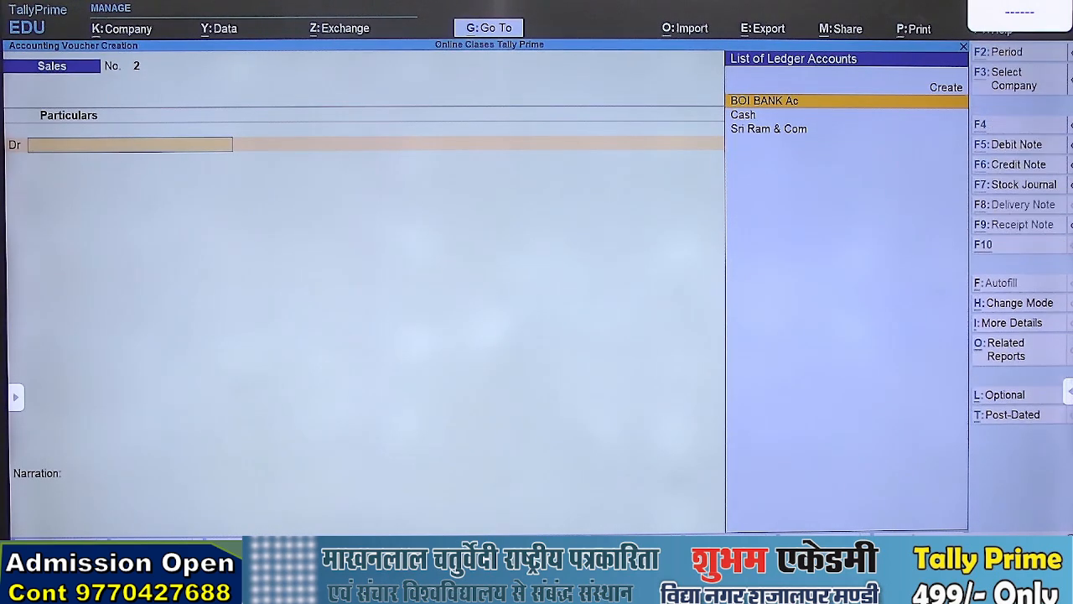
Step: Create a ledger named Sweta and Suns under Sundry Debtors for the sales voucher's debit line
{"action": "key", "text": "alt+c"}
{"action": "type", "text": "Sweta and Suns"}
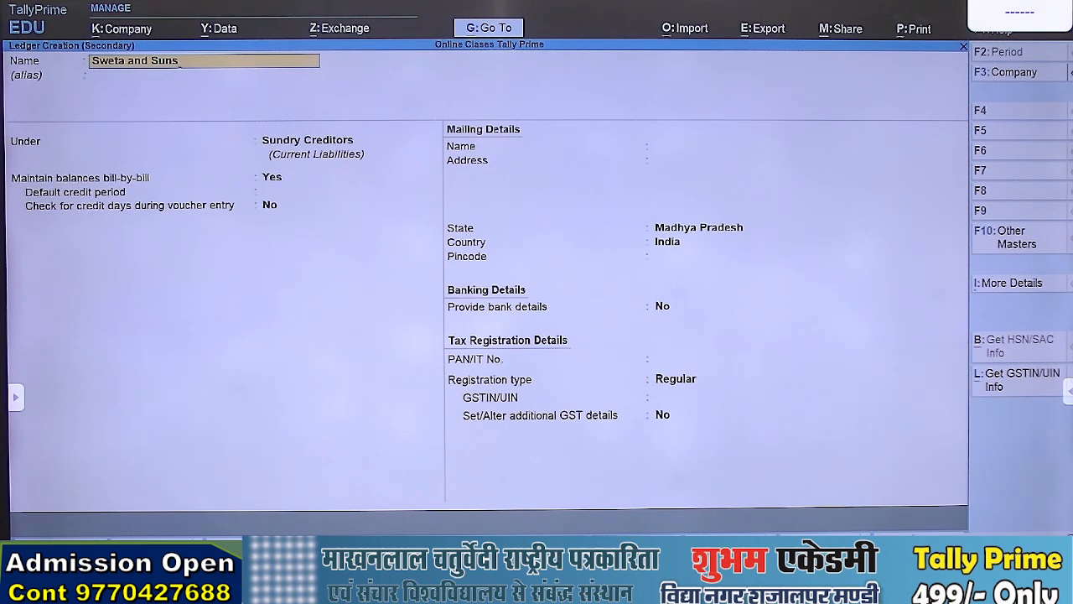
{"action": "key", "text": "Return"}
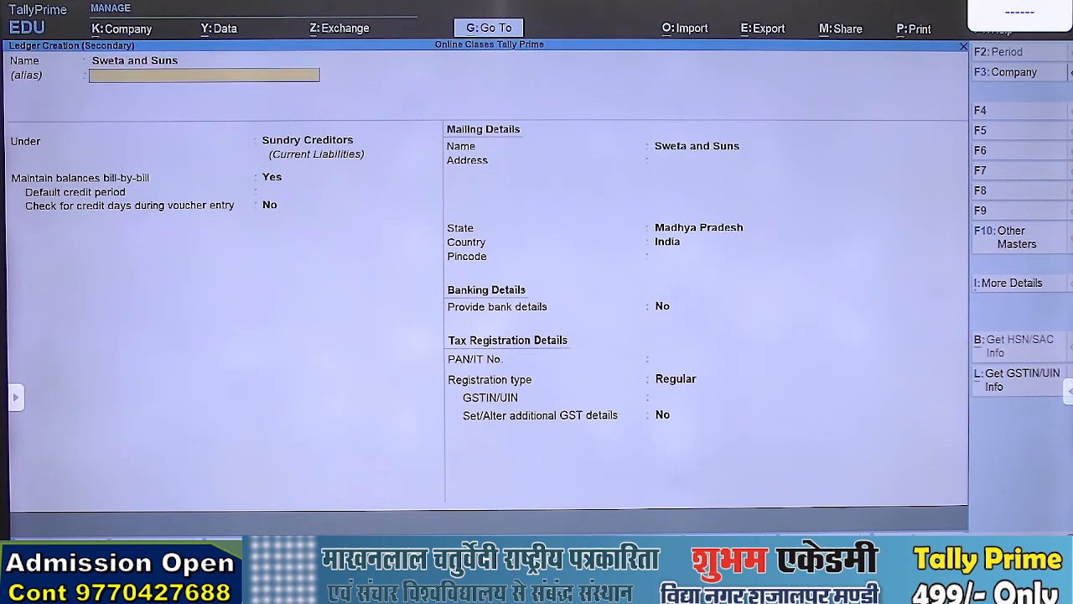
{"action": "key", "text": "Return"}
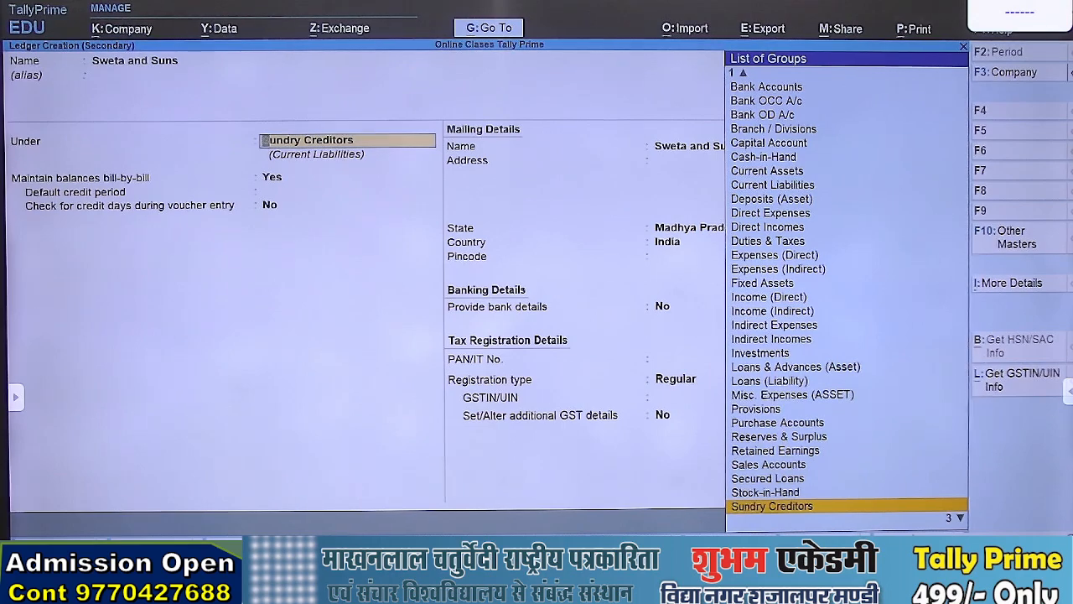
{"action": "key", "text": "Down"}
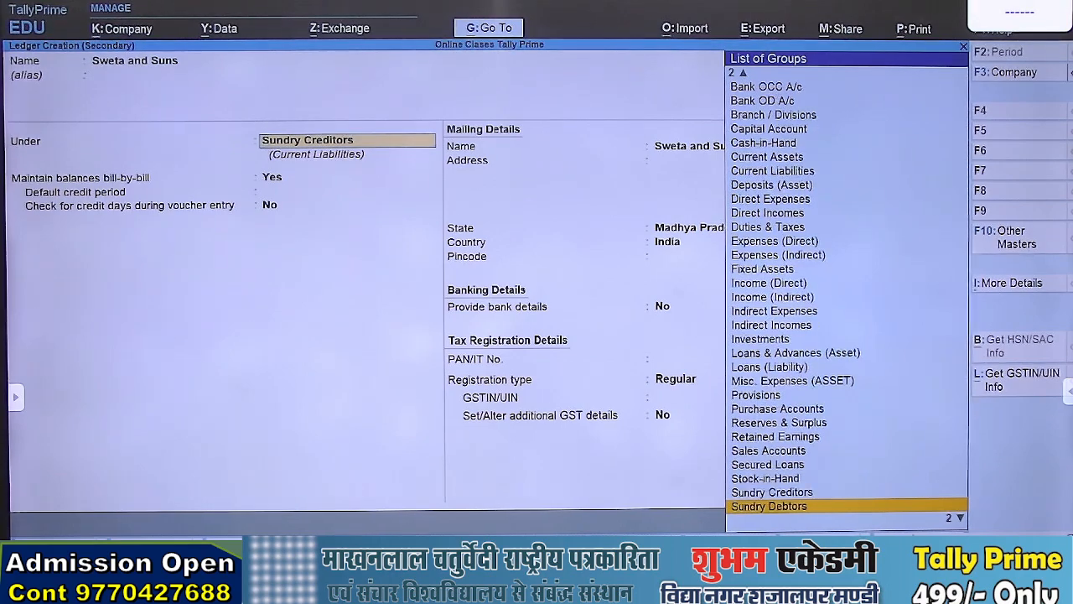
{"action": "key", "text": "Return"}
{"action": "key", "text": "ctrl+a"}
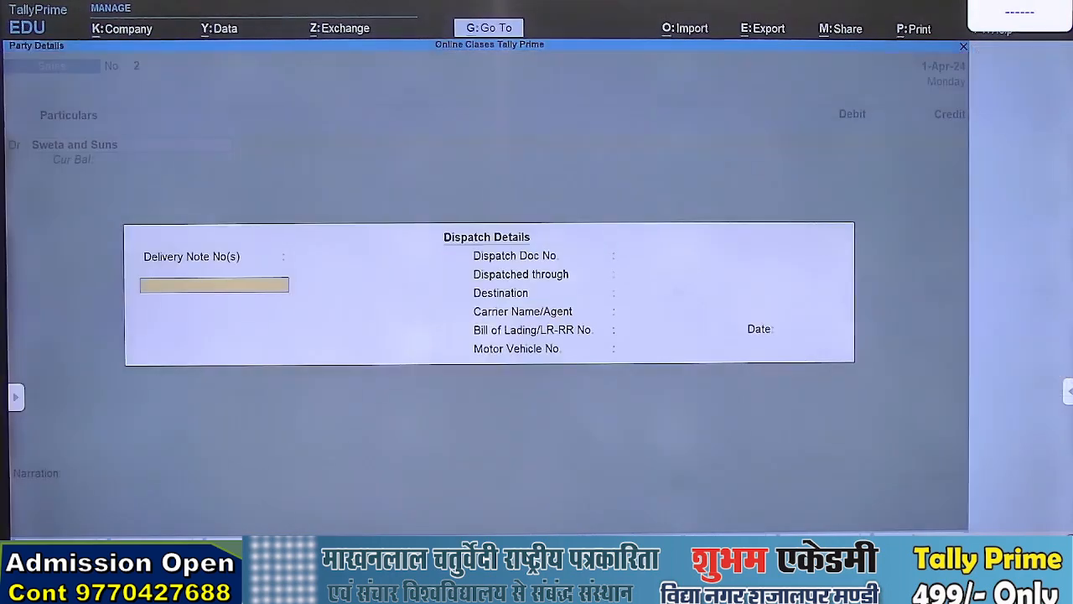
Step: Debit Sweta and Suns with 45,000 as New Ref 2, accepting the default dispatch and party details
{"action": "key", "text": "ctrl+a"}
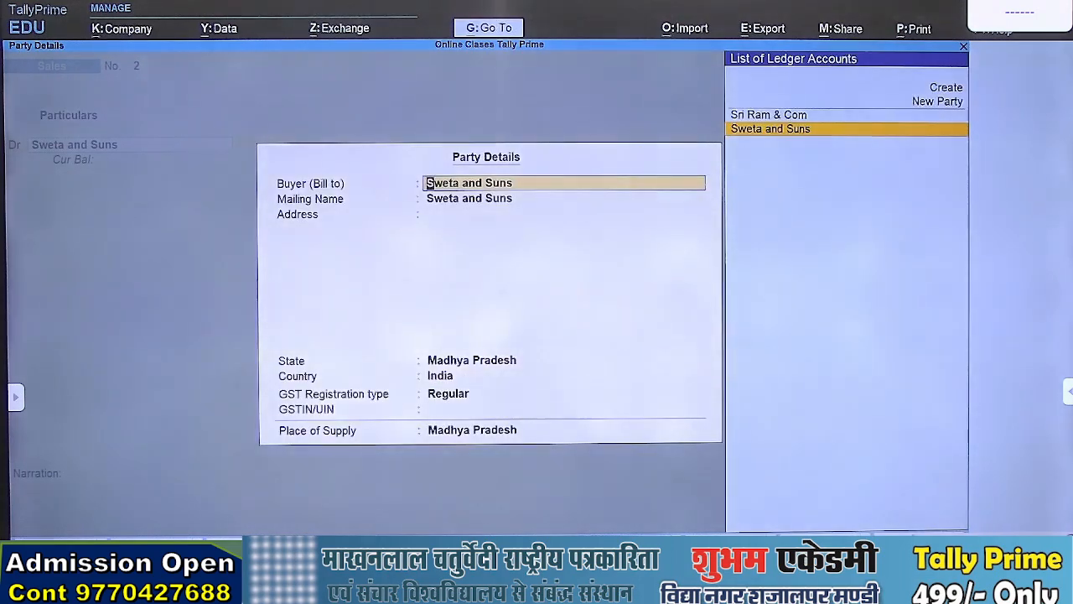
{"action": "key", "text": "ctrl+a"}
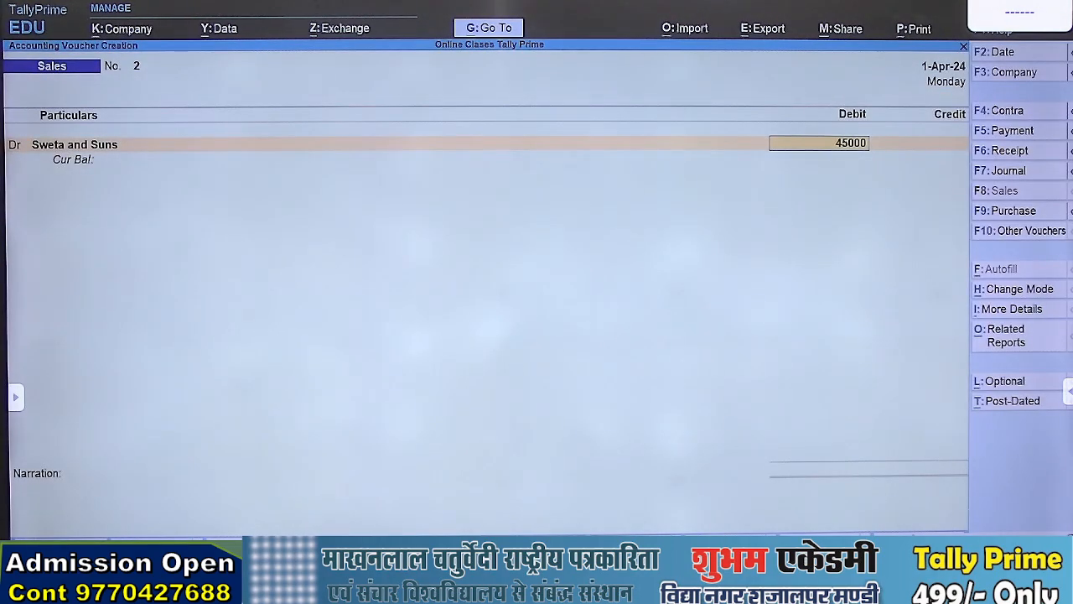
{"action": "key", "text": "Return"}
{"action": "key", "text": "Return"}
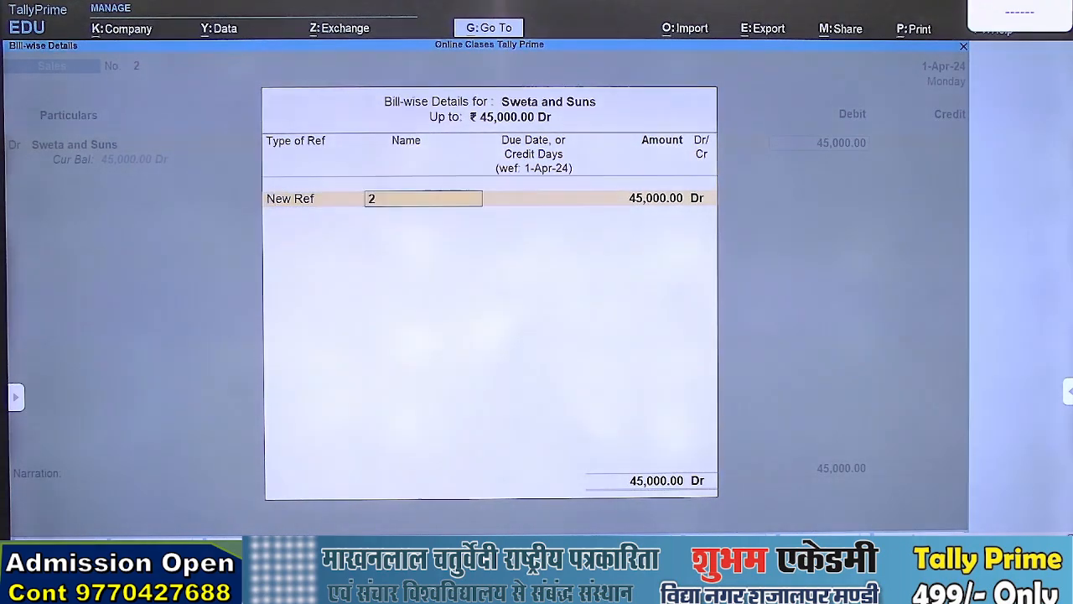
{"action": "key", "text": "Return"}
{"action": "key", "text": "Return"}
{"action": "key", "text": "Return"}
{"action": "key", "text": "Return"}
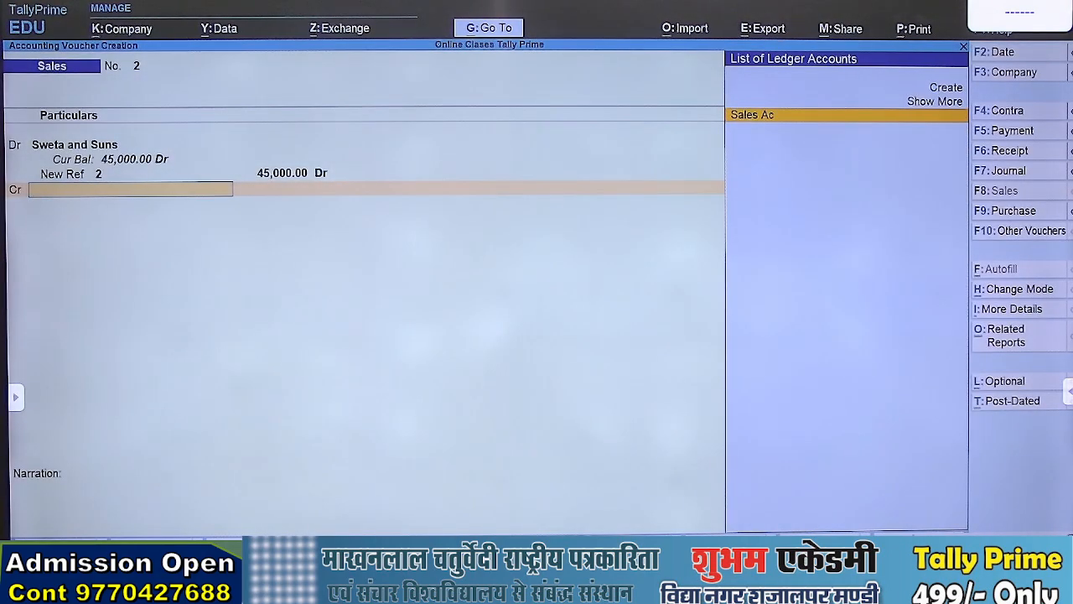
Step: Credit Sales Ac with 45,000 without item allocations or narration and save the sales voucher
{"action": "key", "text": "Return"}
{"action": "key", "text": "Return"}
{"action": "key", "text": "Return"}
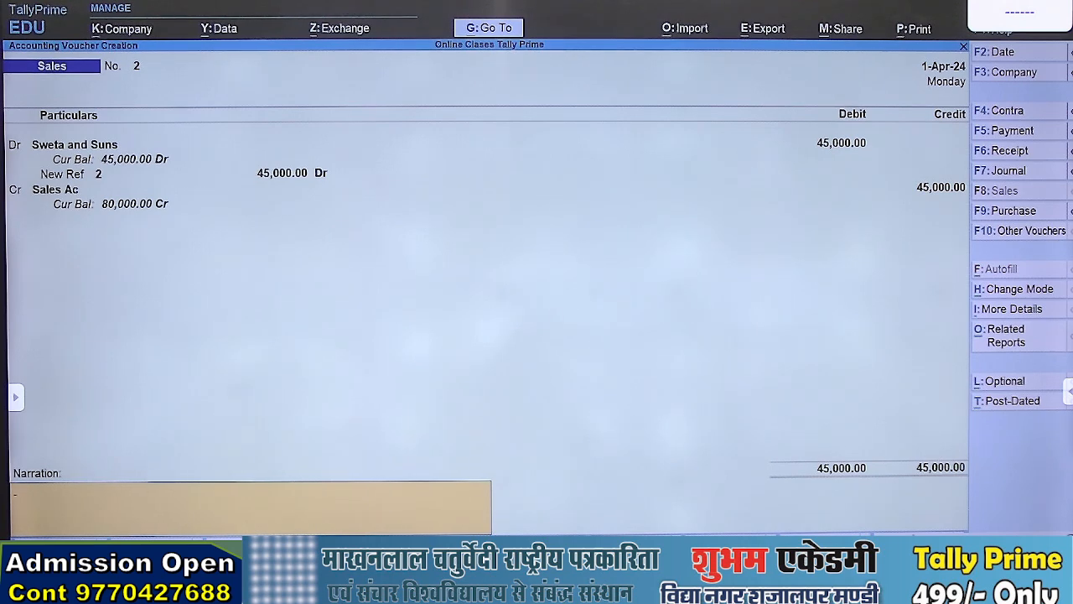
{"action": "key", "text": "ctrl+a"}
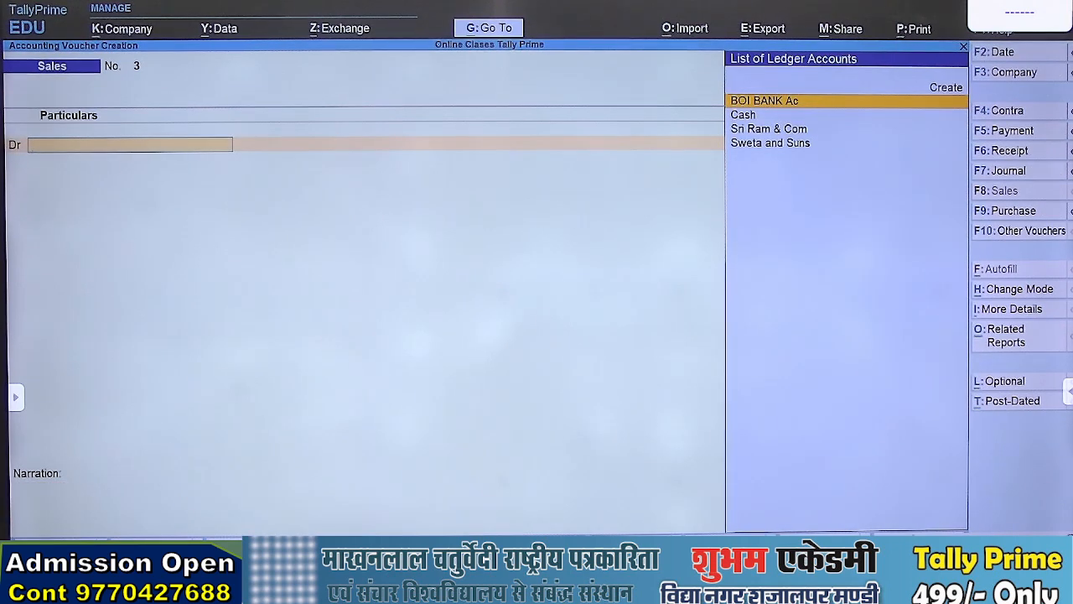
Step: Leave voucher entry for the Gateway of Tally and open the company's Balance Sheet
{"action": "key", "text": "Escape"}
{"action": "key", "text": "Return"}
{"action": "key", "text": "Escape"}
{"action": "key", "text": "Escape"}
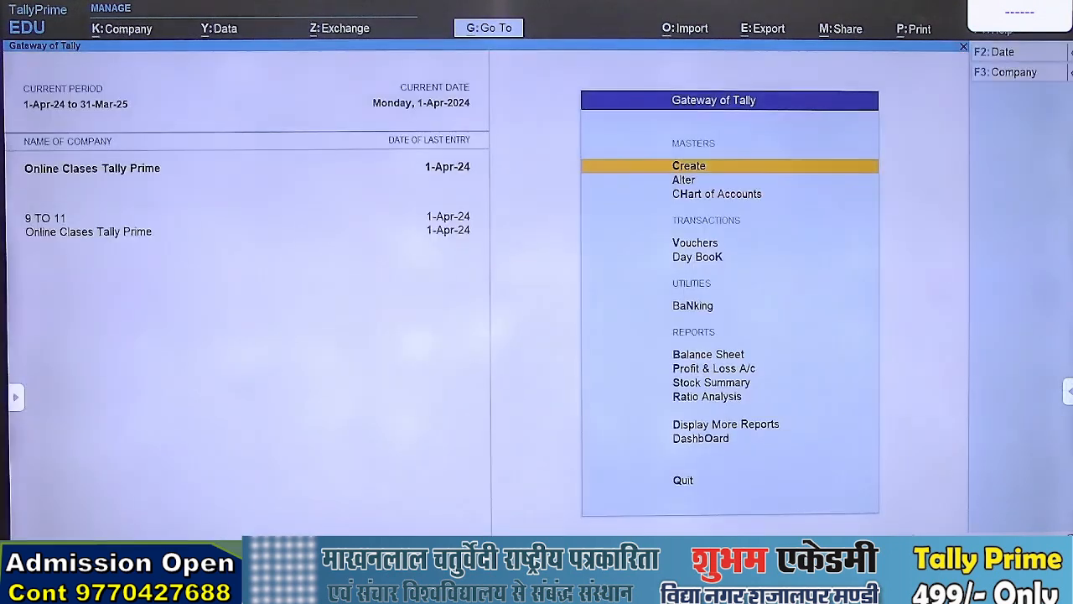
{"action": "key", "text": "b"}
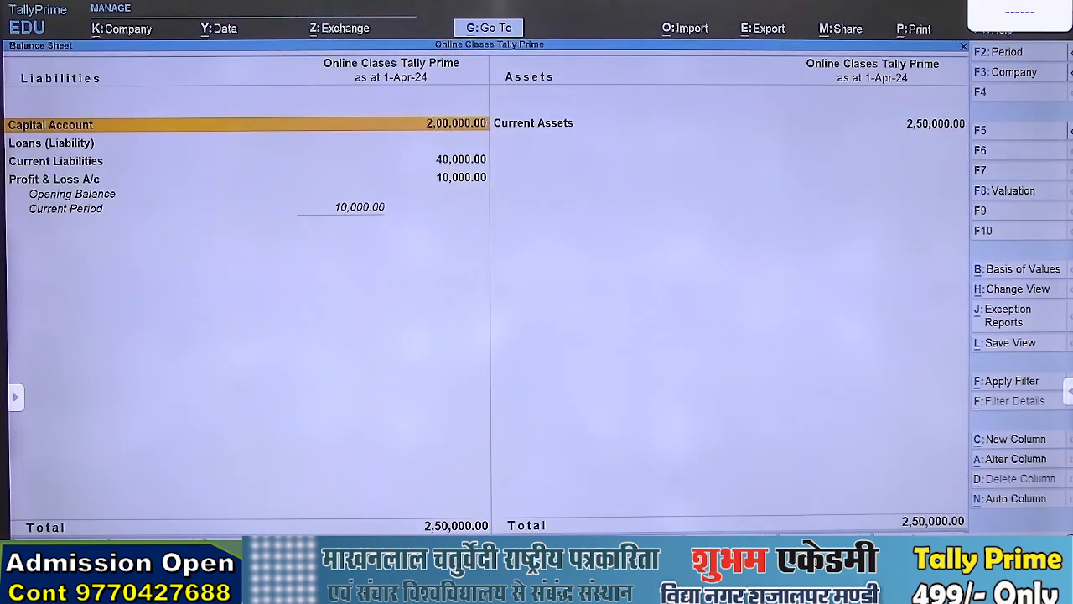
Step: Switch the Balance Sheet between detailed and condensed views, ending in the detailed view to examine the accounts under each group
{"action": "key", "text": "alt+F5"}
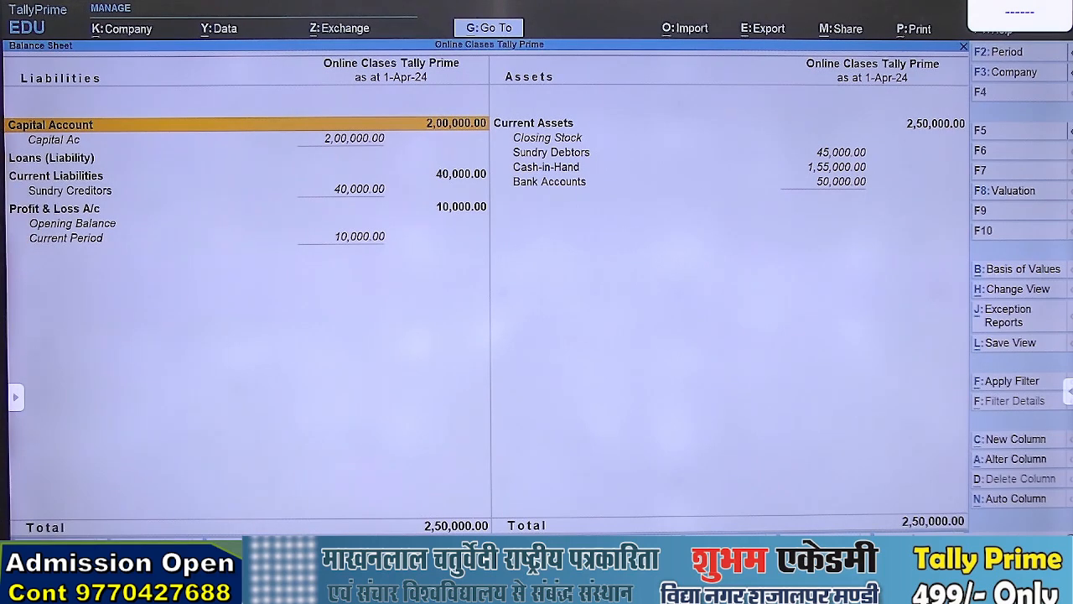
{"action": "key", "text": "alt"}
{"action": "key", "text": "alt+F5"}
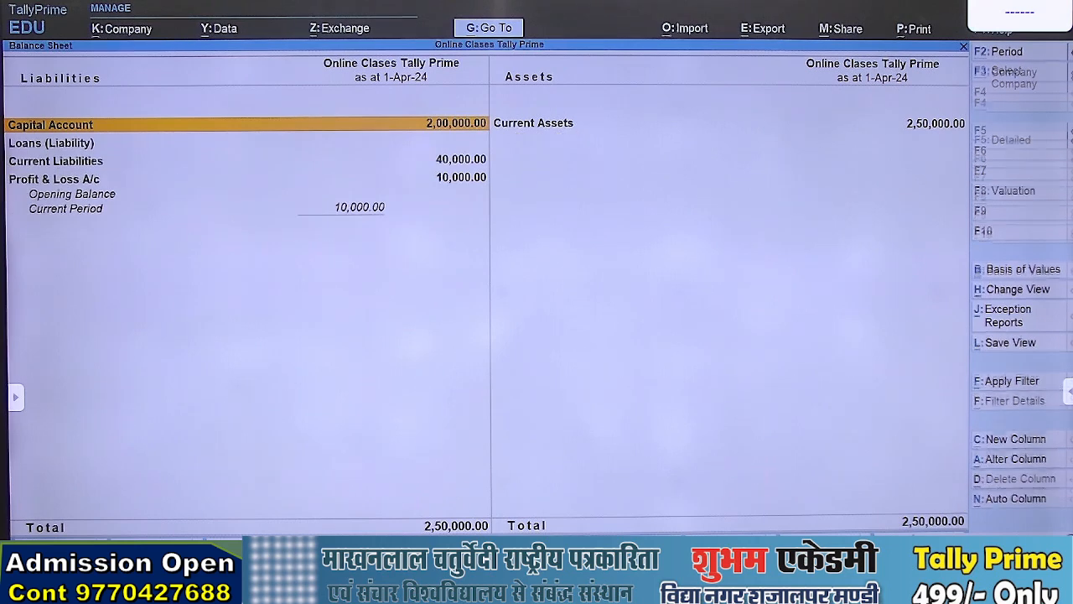
{"action": "key", "text": "alt+F5"}
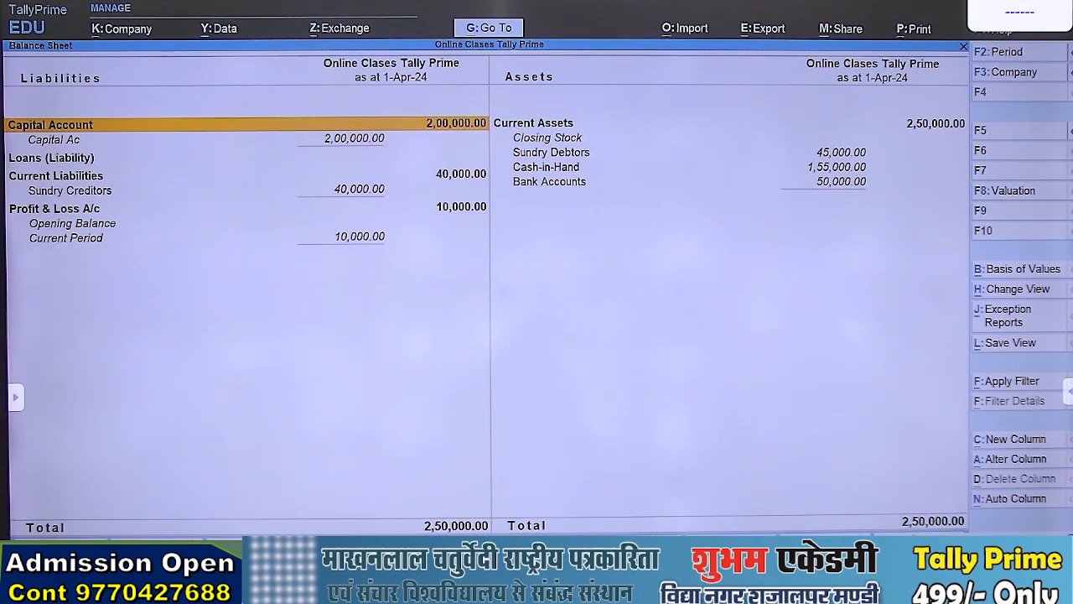
Step: Return to the Gateway of Tally and reopen the Balance Sheet in its detailed view
{"action": "key", "text": "alt"}
{"action": "key", "text": "Escape"}
{"action": "key", "text": "Home"}
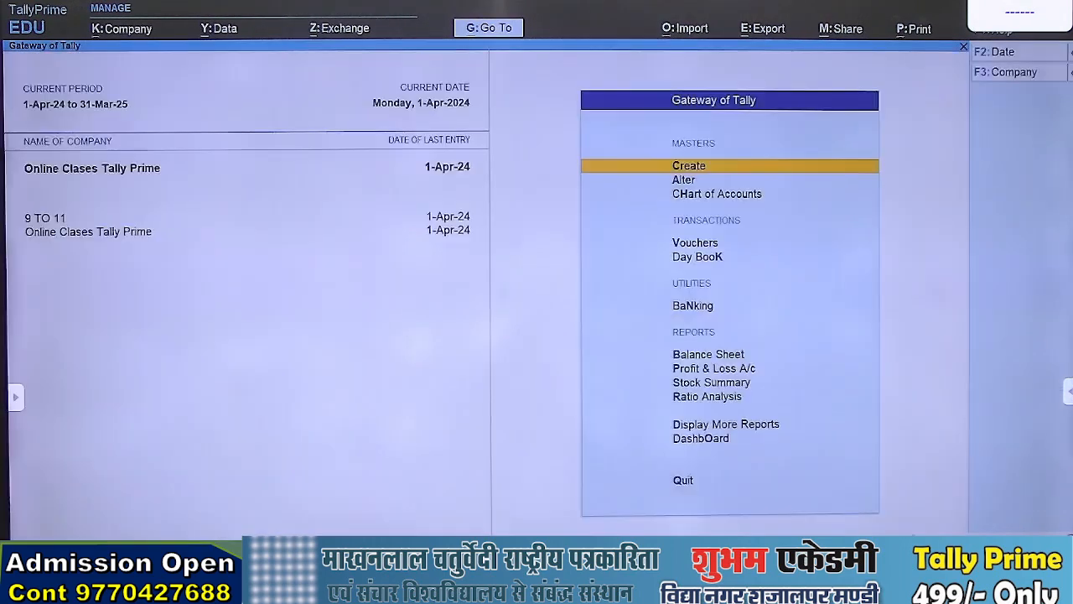
{"action": "key", "text": "b"}
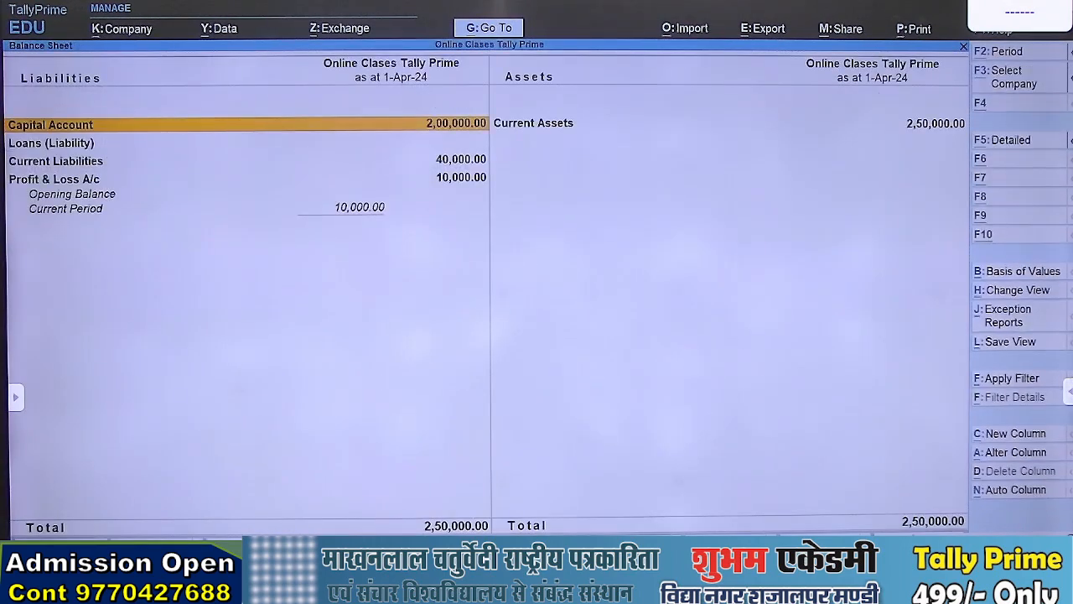
{"action": "key", "text": "alt+F5"}
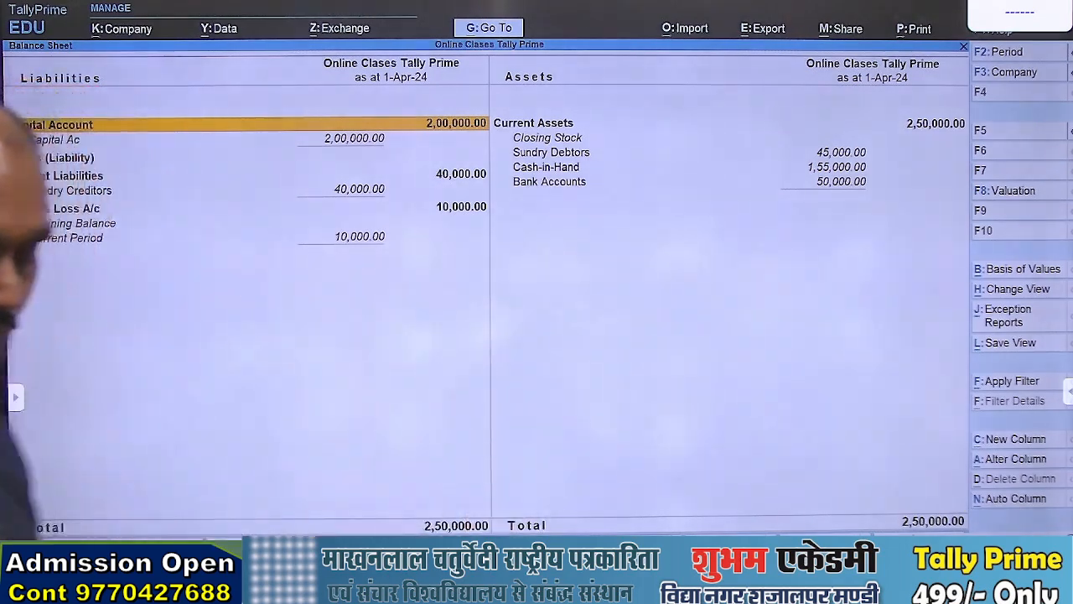
Step: Leave the Balance Sheet for the Gateway of Tally, decline quitting, and switch to the PowerPoint slide show
{"action": "key", "text": "Escape"}
{"action": "key", "text": "Escape"}
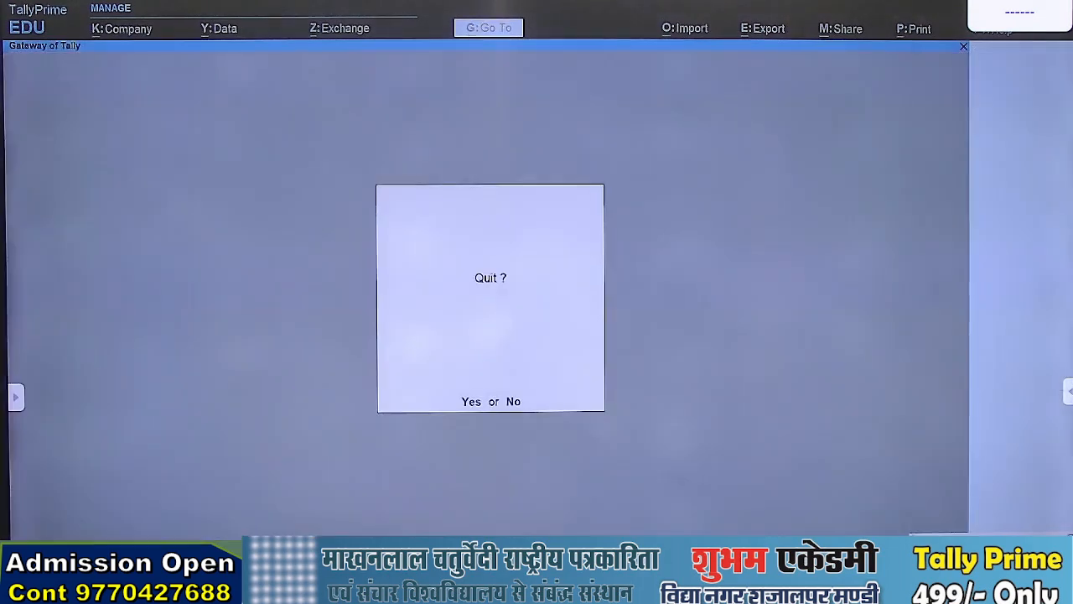
{"action": "key", "text": "Escape"}
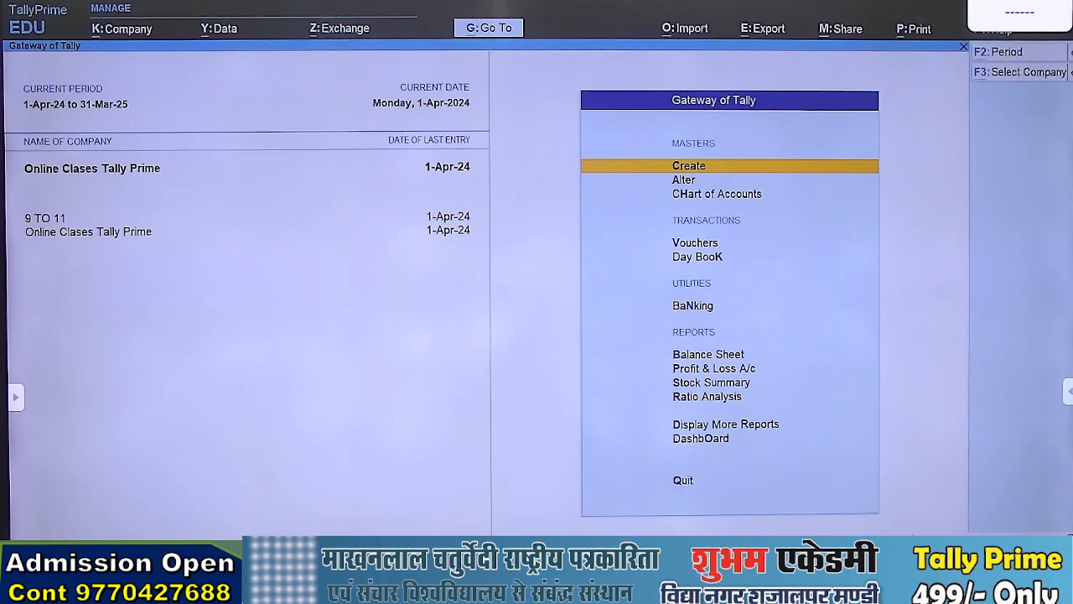
{"action": "key", "text": "alt+Tab"}
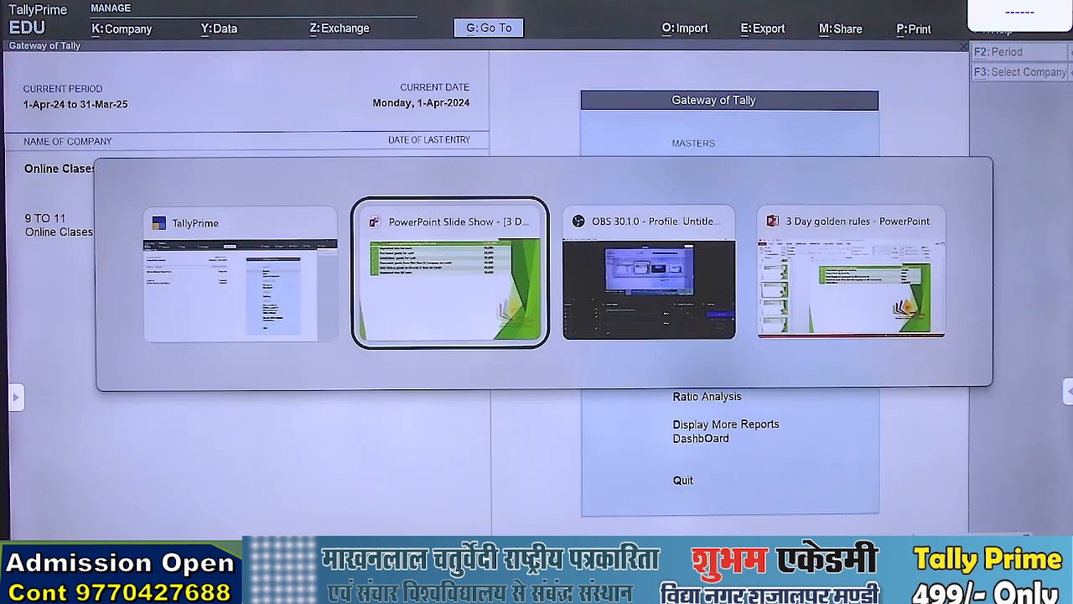